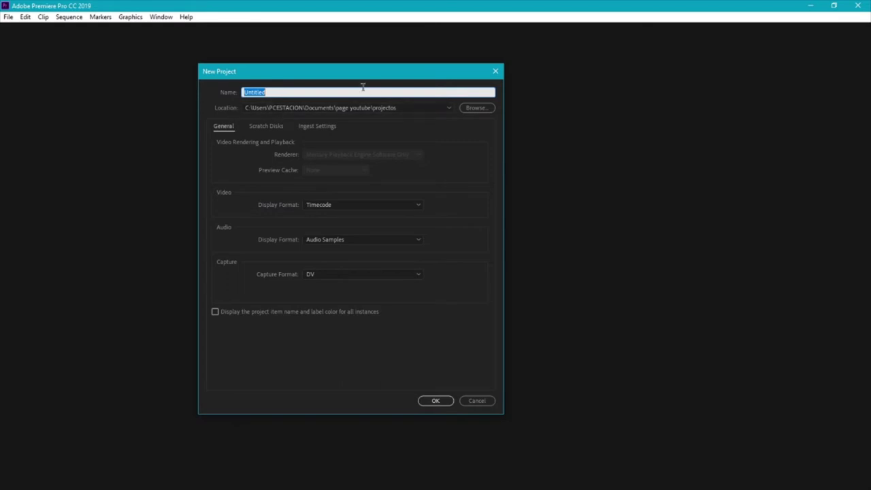
Name the new project "tuto" and check the destination folder, keeping the projectos location
type("tuto")
left_click(475, 109)
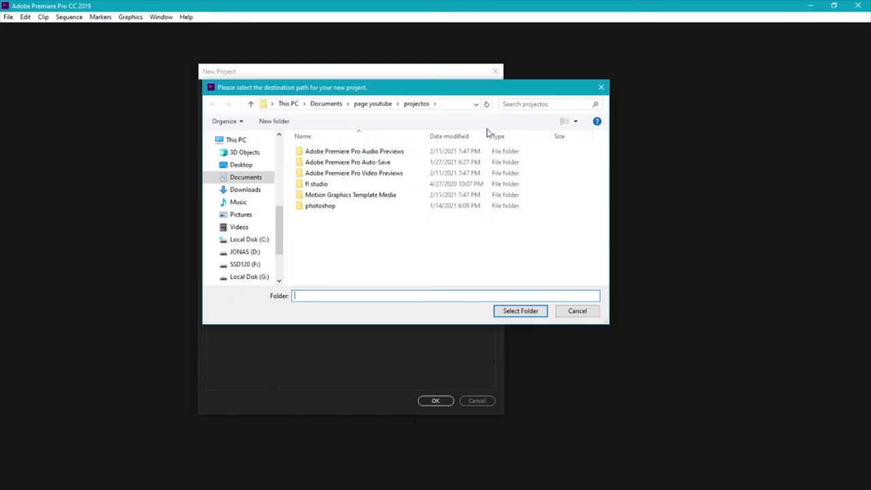
scroll(281, 225, "up", 10)
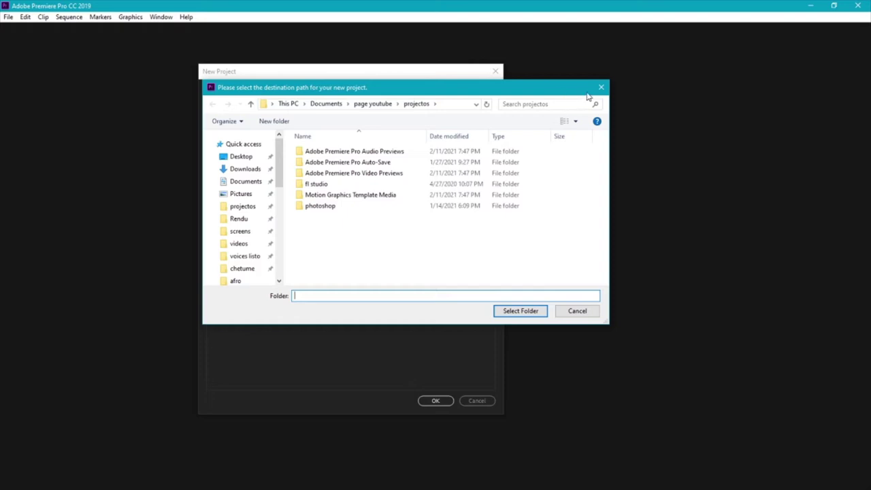
left_click(578, 311)
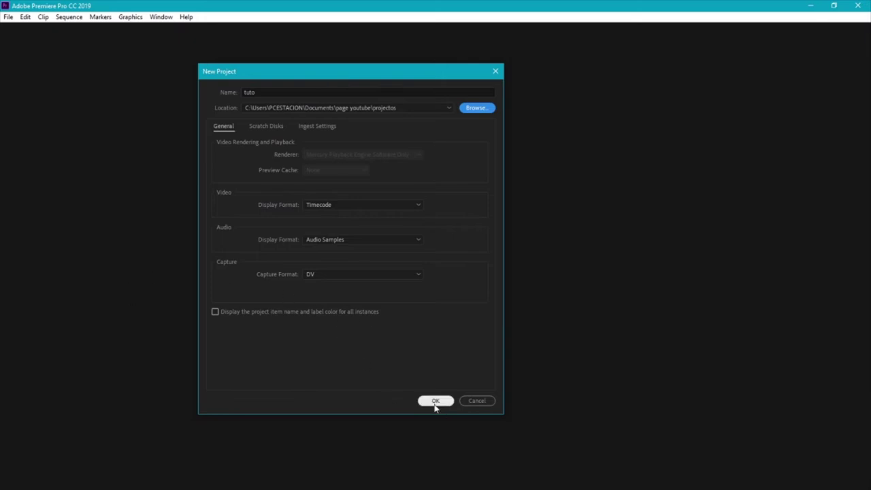
Examine the general, scratch disk and ingest settings of the new project
left_click(261, 126)
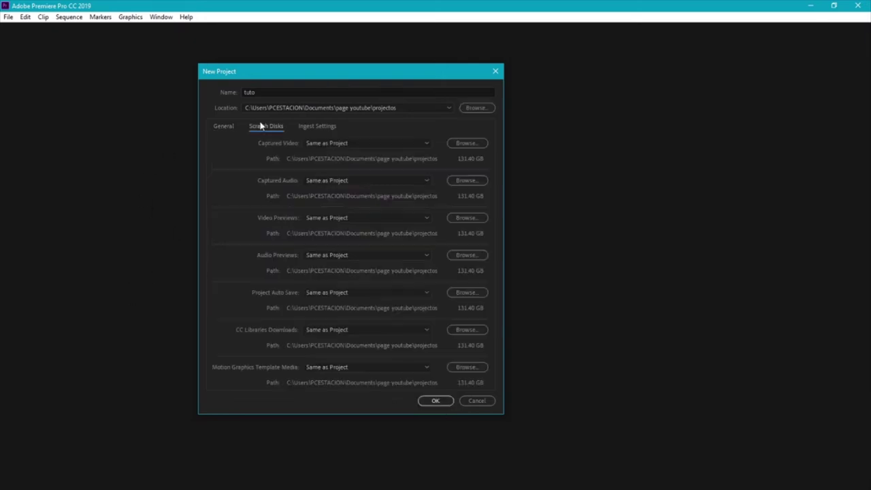
left_click(300, 130)
left_click(228, 130)
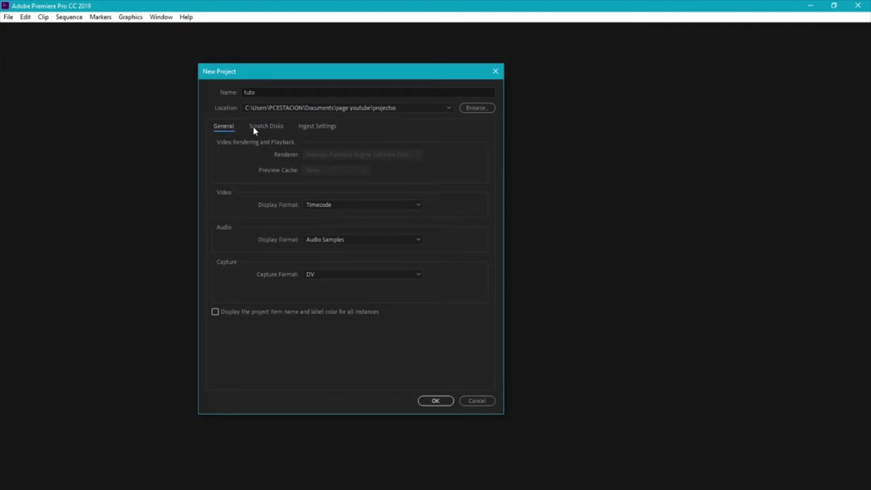
left_click(258, 129)
left_click(228, 131)
left_click(274, 128)
left_click(313, 128)
left_click(222, 128)
Create the tuto project with the current settings, overwriting the existing project of the same name
left_click(436, 401)
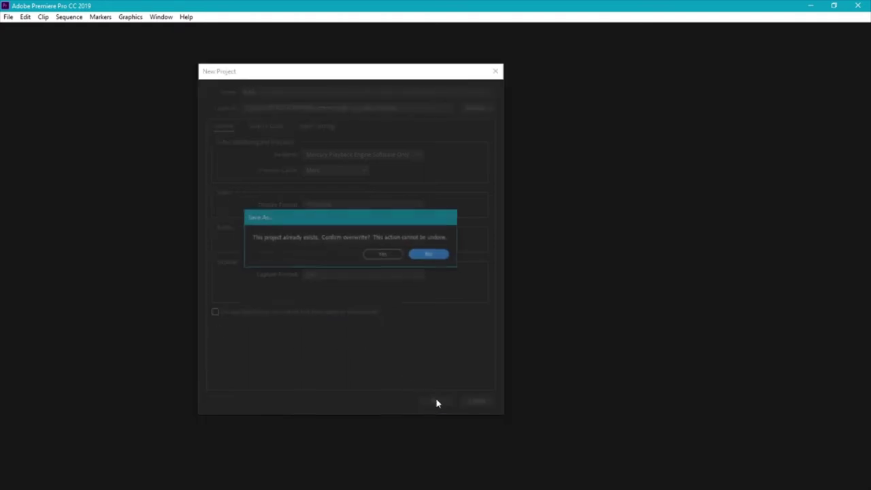
left_click(385, 256)
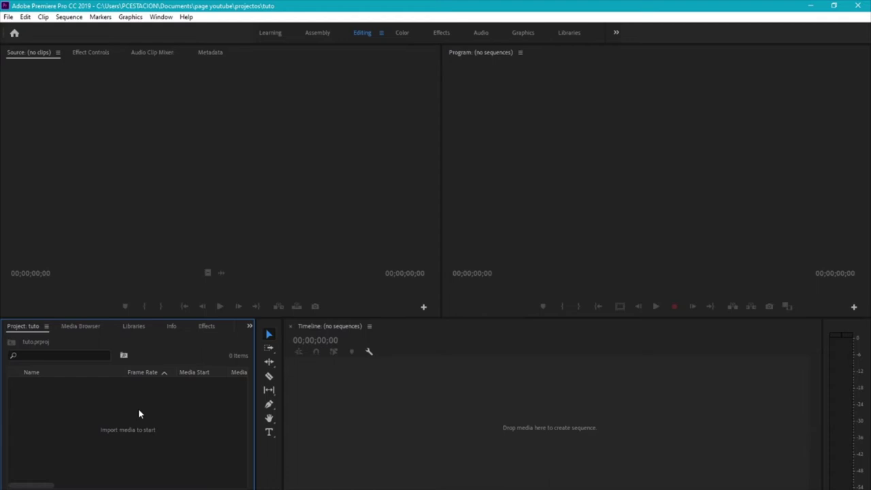
left_click(8, 17)
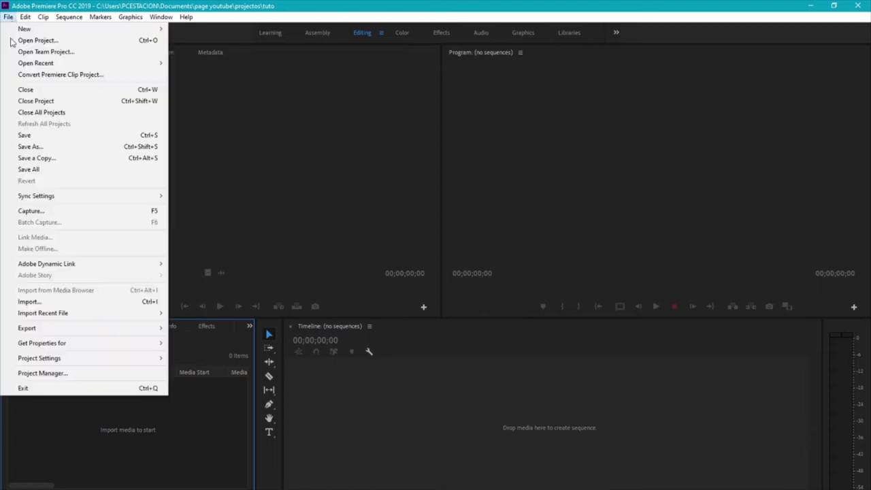
left_click(41, 304)
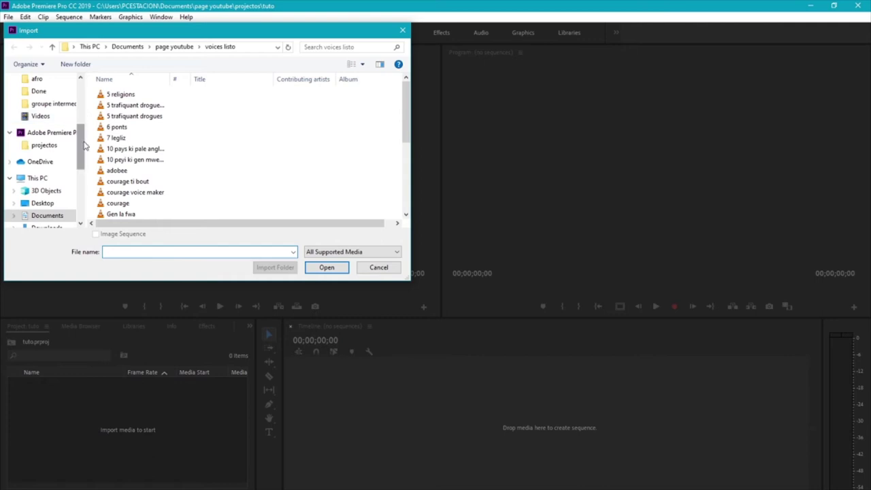
key("Escape")
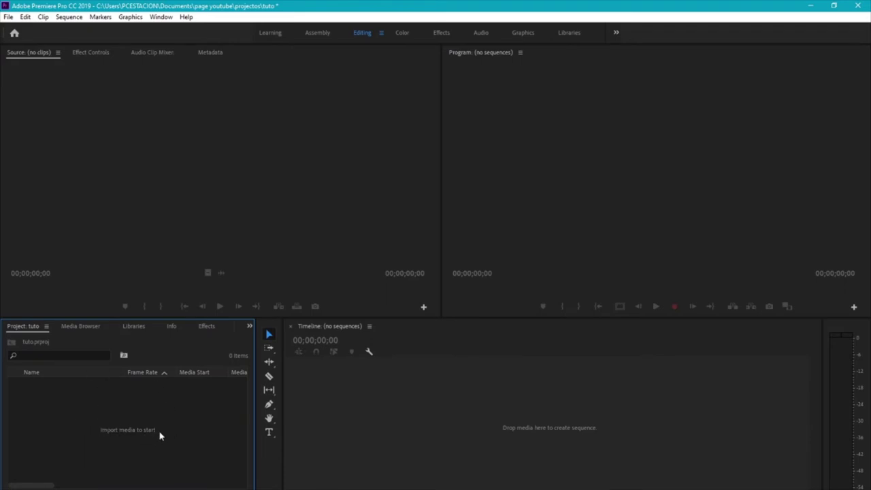
double_click(103, 416)
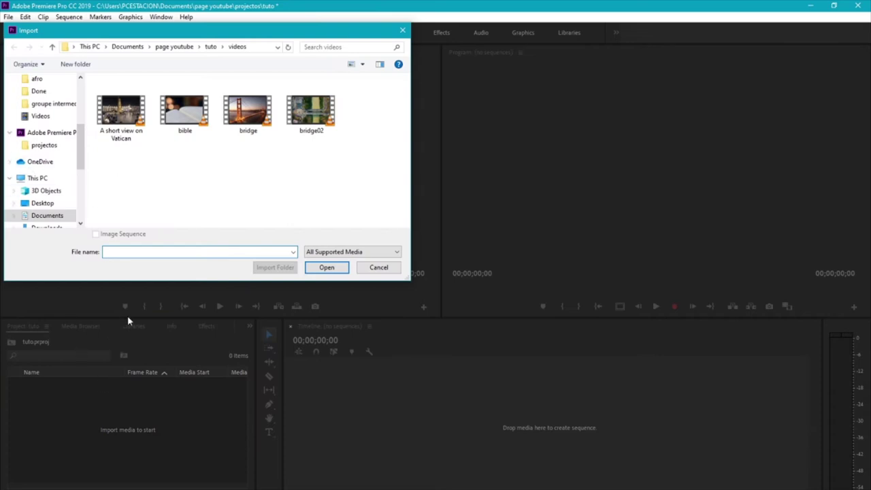
left_click_drag(80, 153, 79, 119)
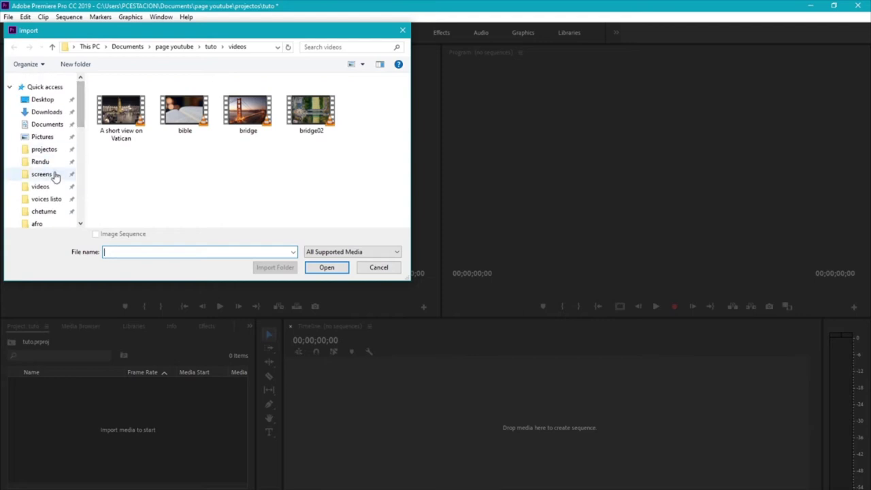
left_click(379, 268)
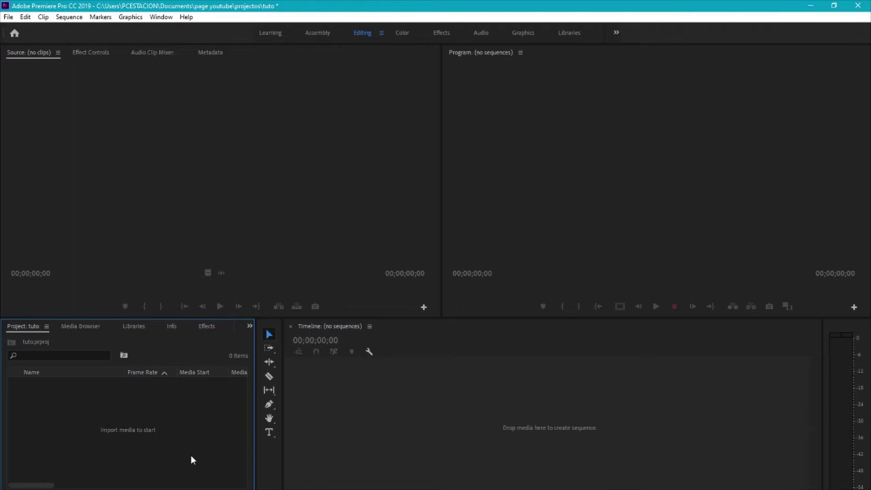
Import the bridge video from the videos folder into the project
key("ctrl+i")
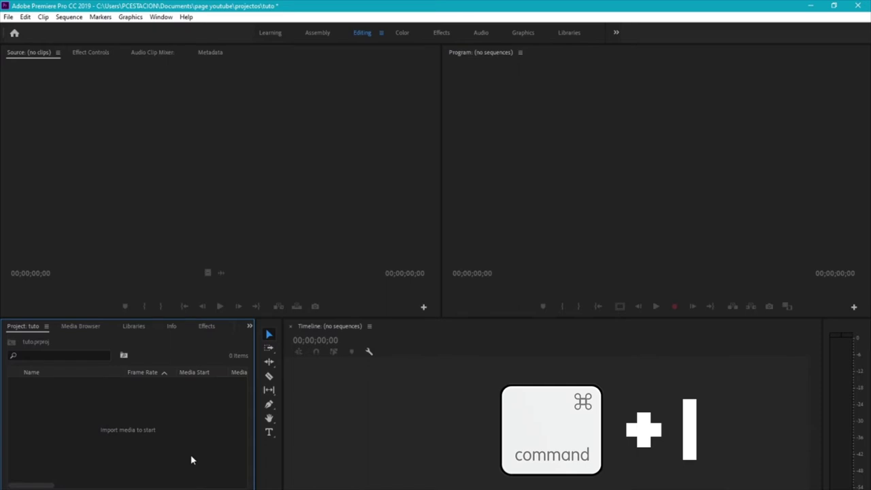
key("ctrl+i")
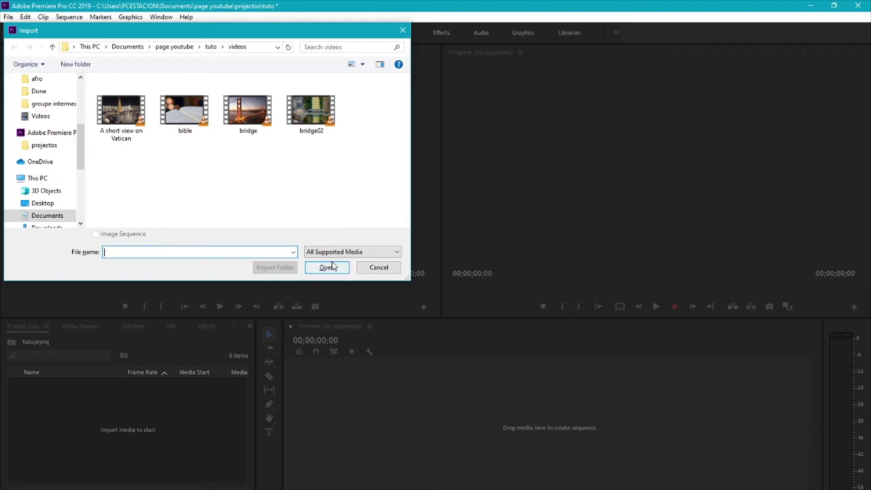
left_click(251, 121)
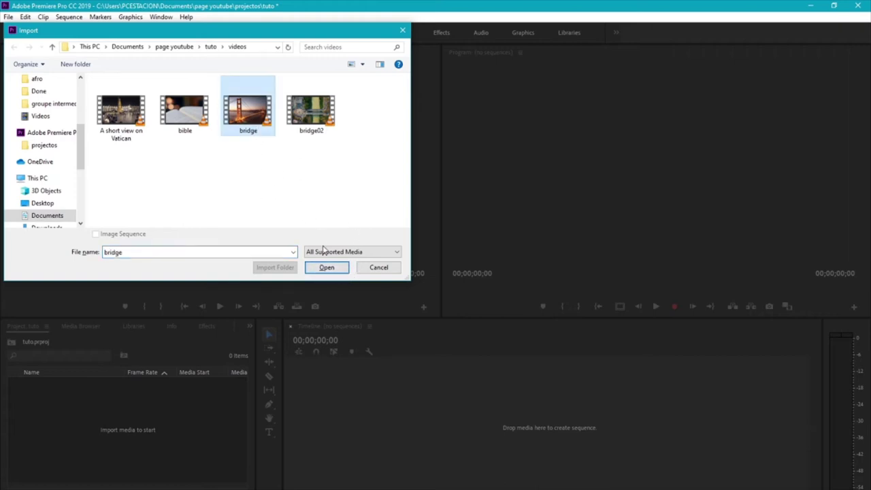
left_click(327, 267)
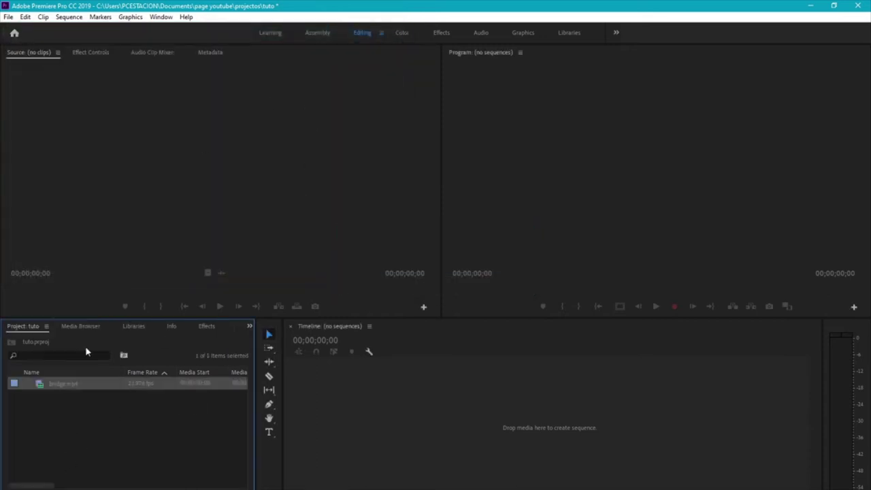
left_click(107, 417)
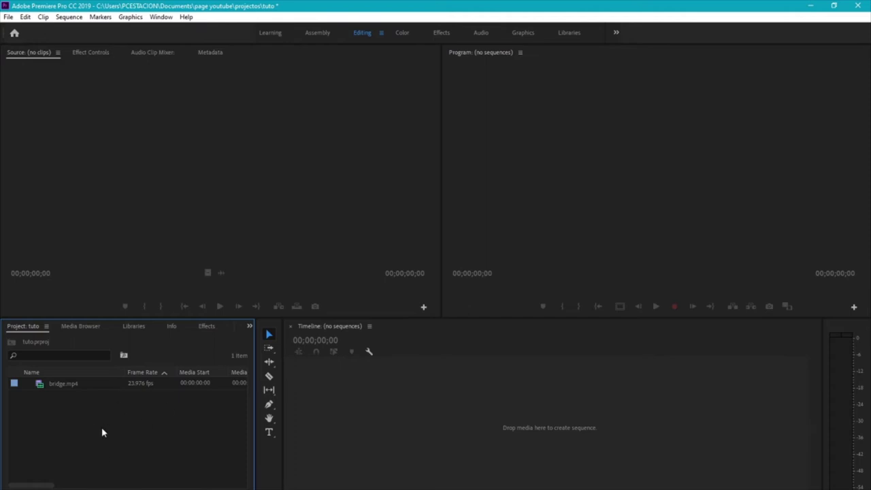
Import the cosmos trap 2 sound file from the tuto audio folder into the project
double_click(37, 422)
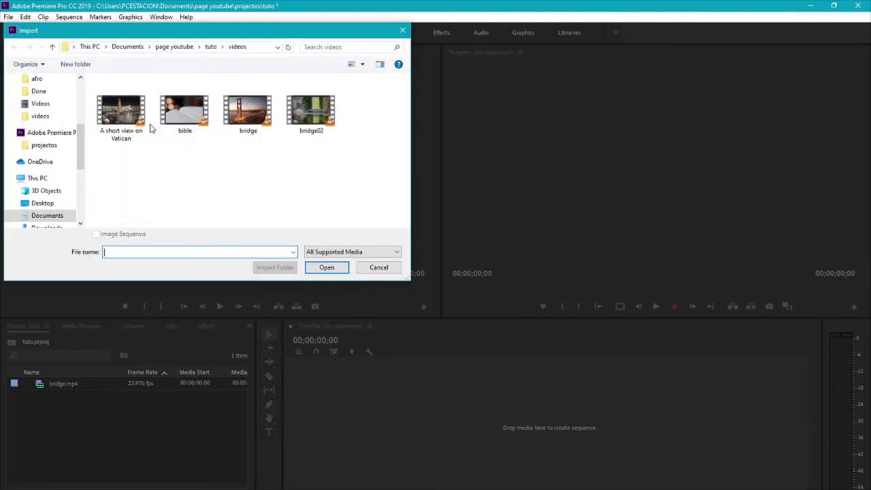
left_click(211, 46)
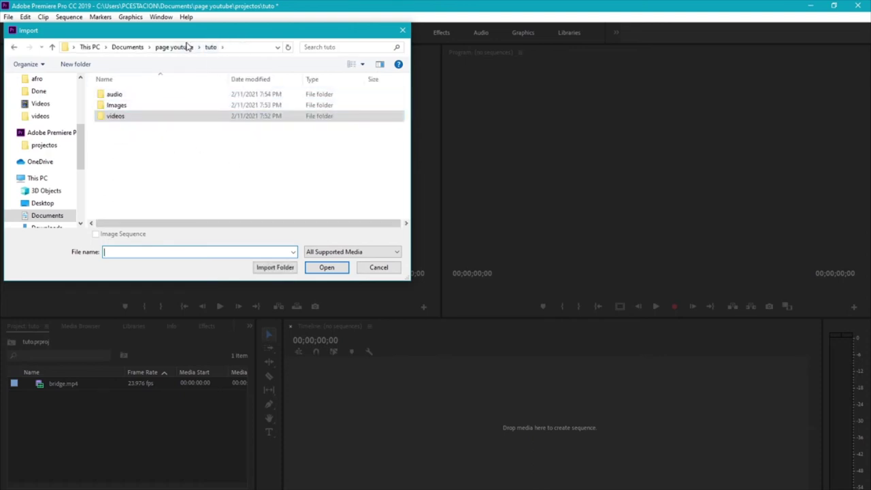
double_click(140, 95)
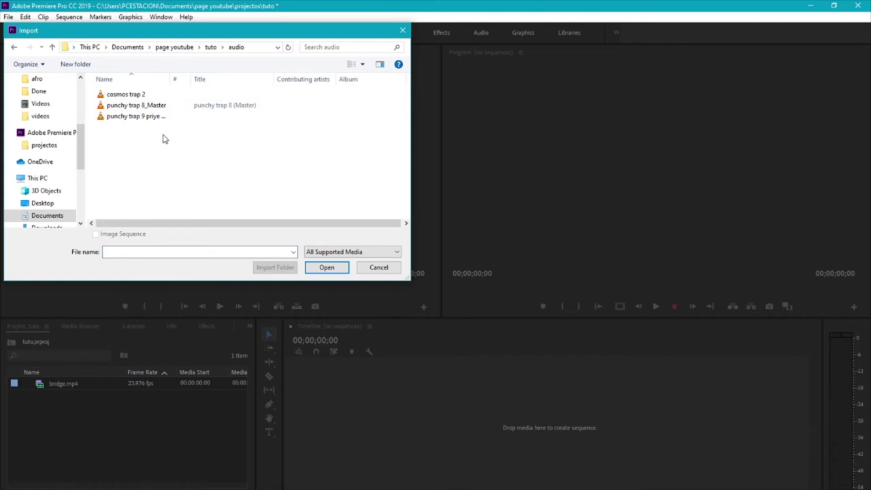
left_click(134, 96)
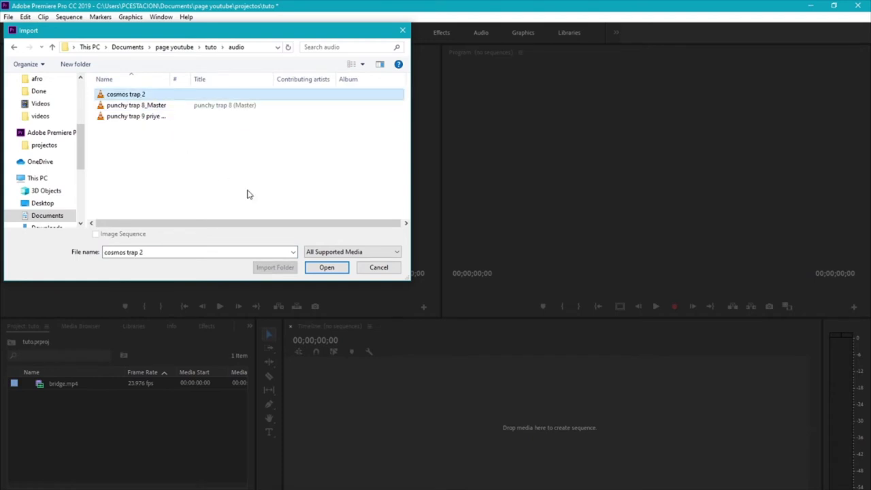
left_click(326, 267)
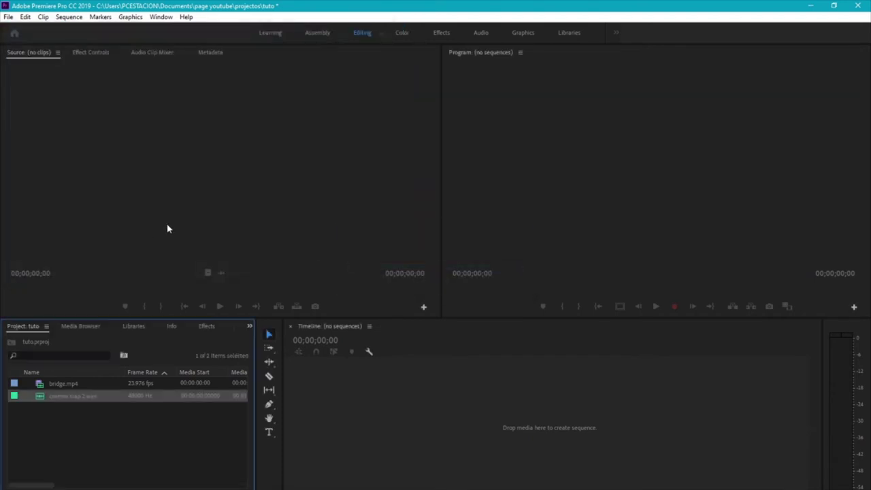
left_click(113, 424)
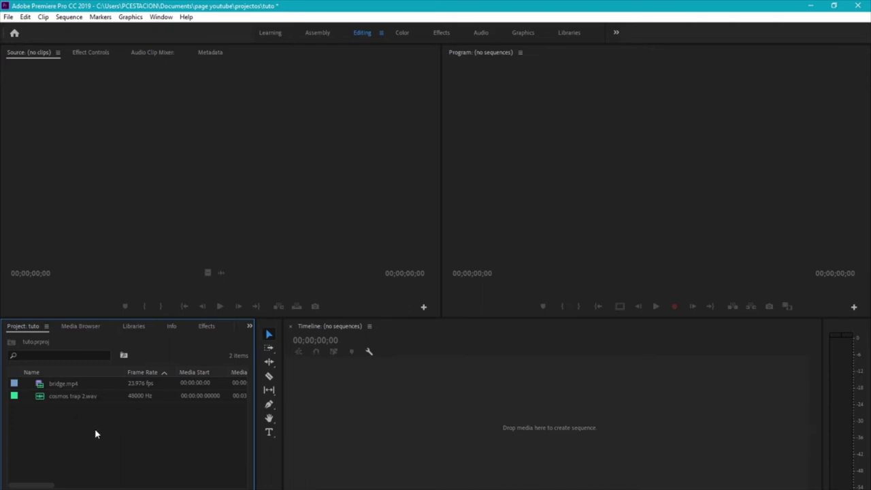
Import the africa picture from the tuto Images folder into the project
double_click(95, 433)
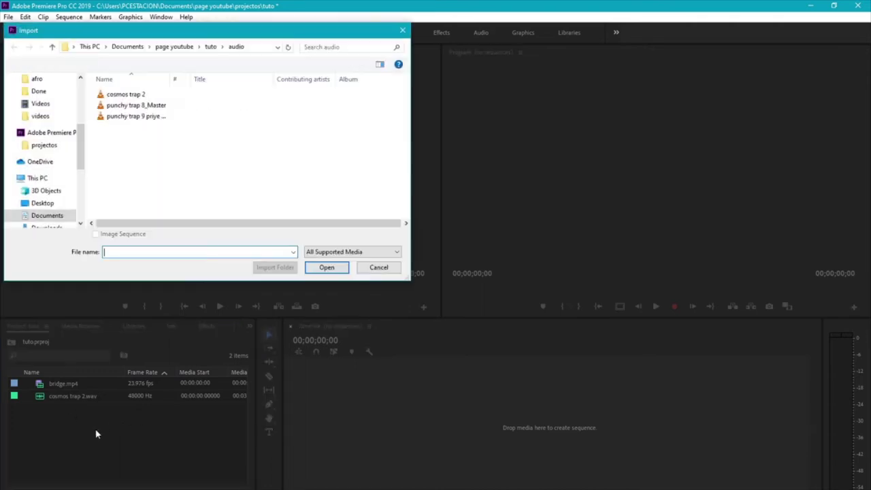
left_click(211, 47)
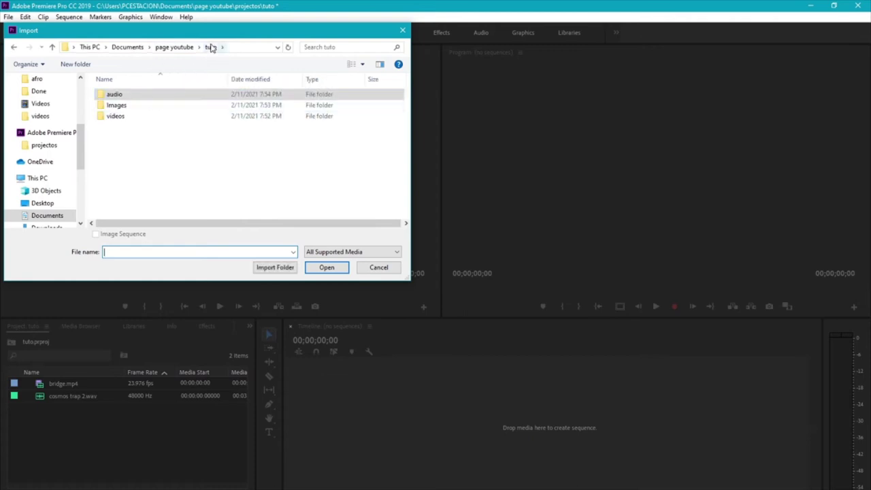
double_click(135, 107)
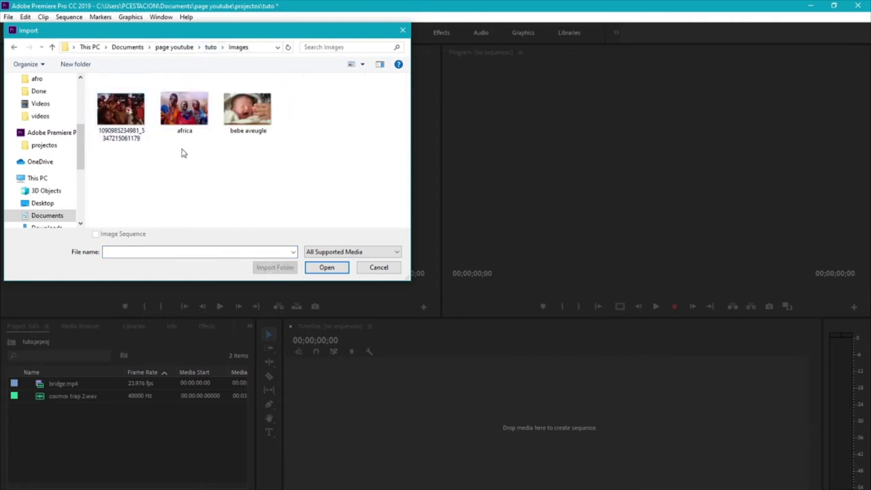
left_click(199, 134)
left_click(326, 266)
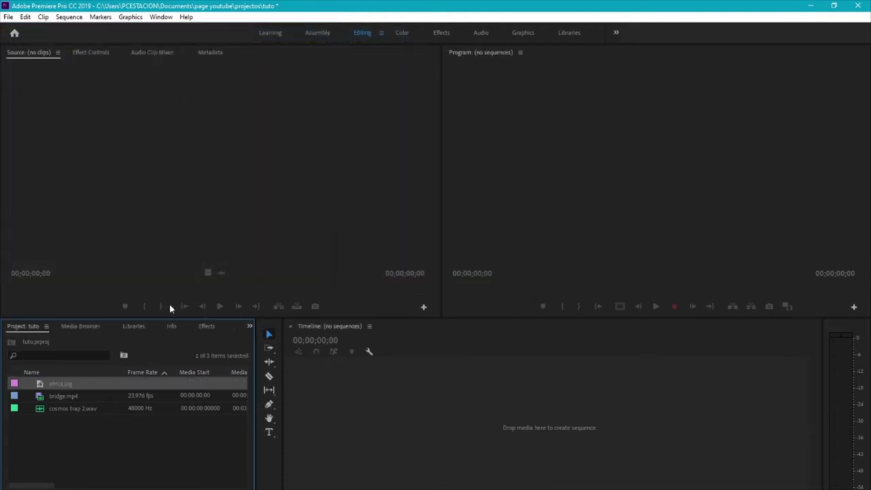
left_click(114, 444)
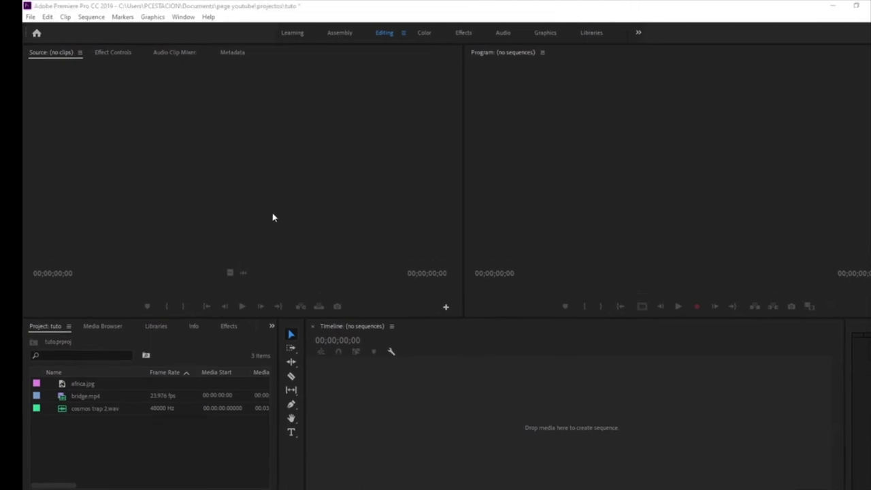
Delete africa.jpg, bridge.mp4 and cosmos trap 2.wav from the project
left_click_drag(96, 442, 124, 382)
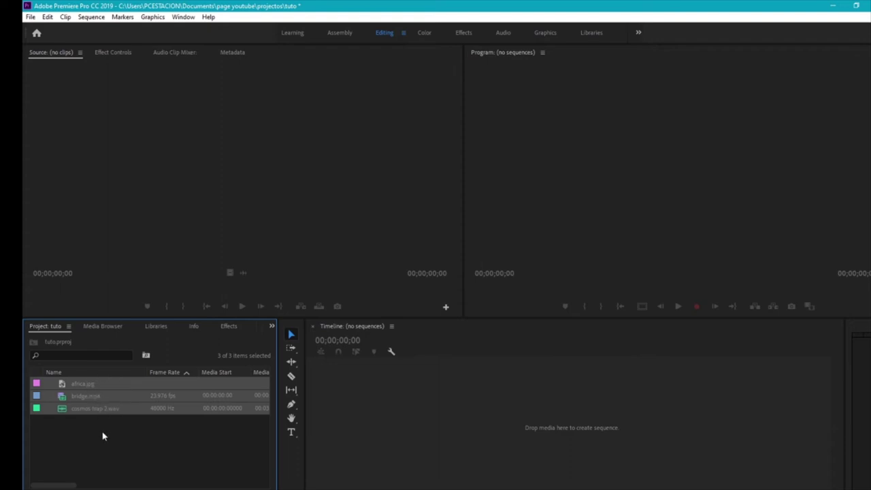
key("Delete")
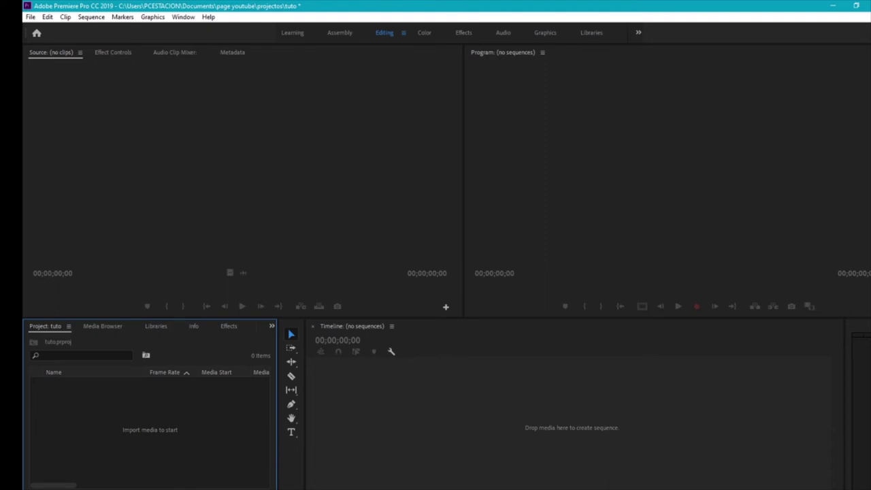
Create a new bin named "video" in the project
key("ctrl+slash")
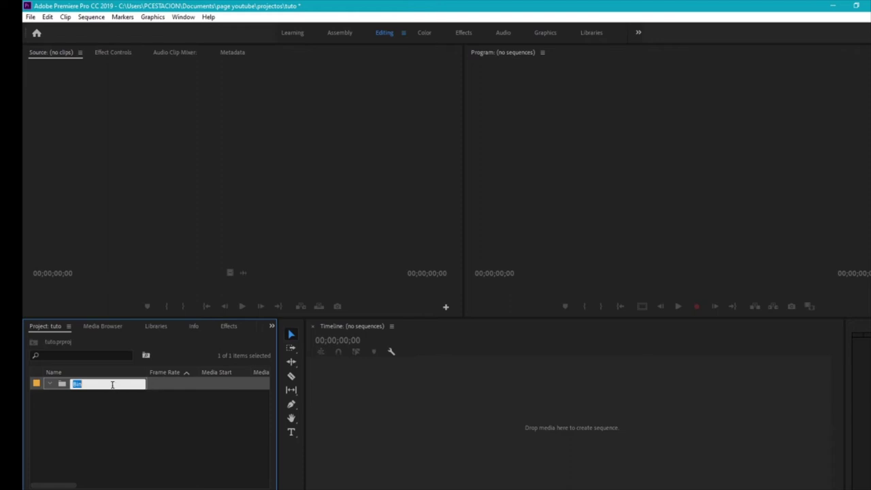
type("video")
left_click(103, 404)
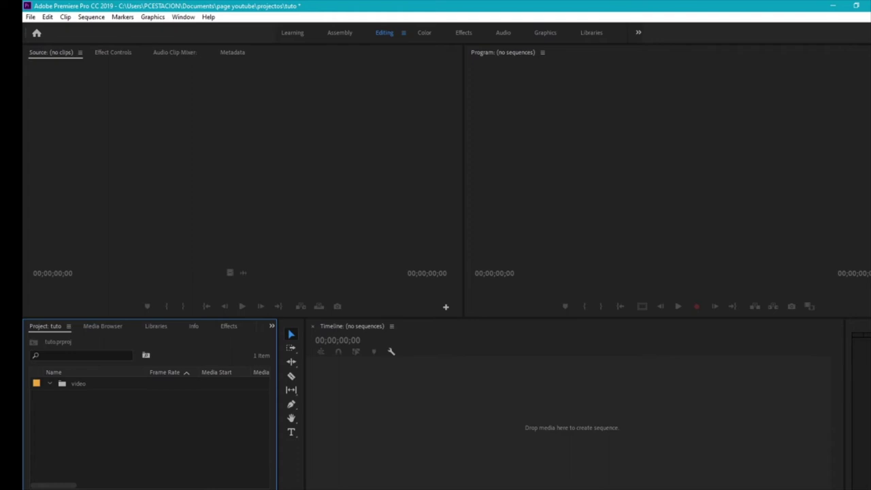
Add a second bin named "audio" at the project's root level
key("ctrl+b")
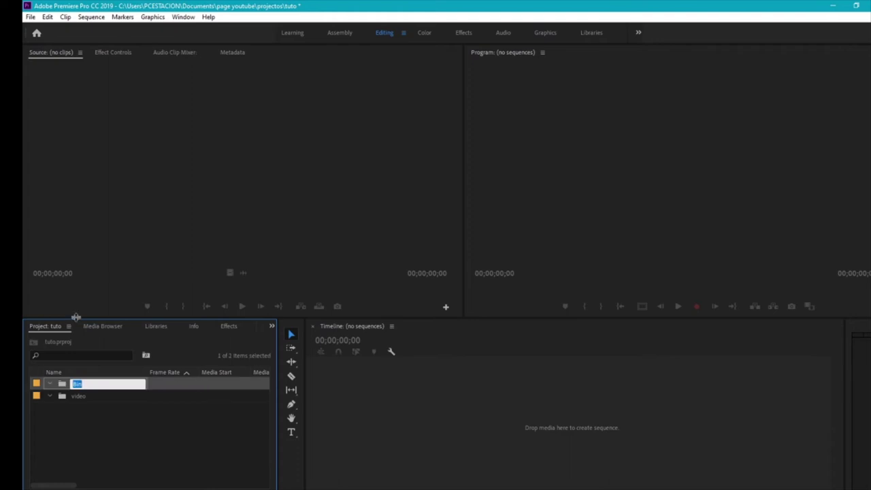
type("audio")
left_click(145, 437)
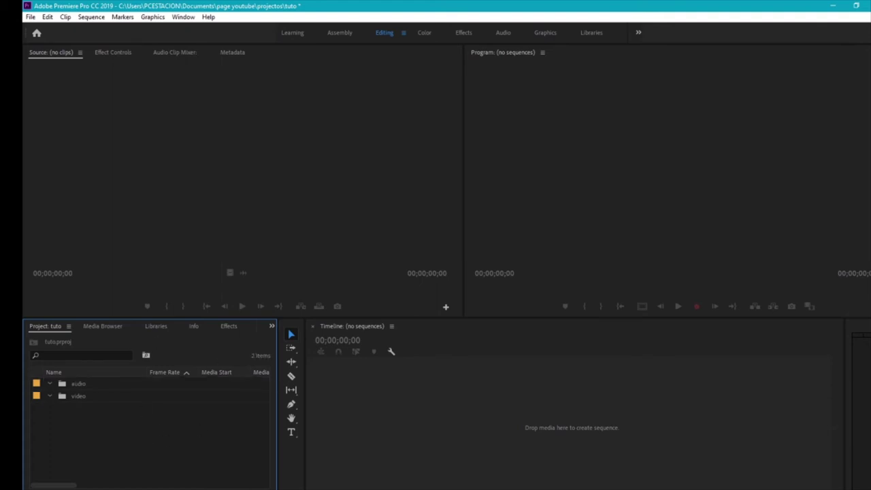
Create a third bin named "images" at the project's root level
key("ctrl+b")
type("image")
left_click(120, 433)
Import the africa picture from the tuto Images folder into the project's root level
double_click(126, 445)
left_click(210, 117)
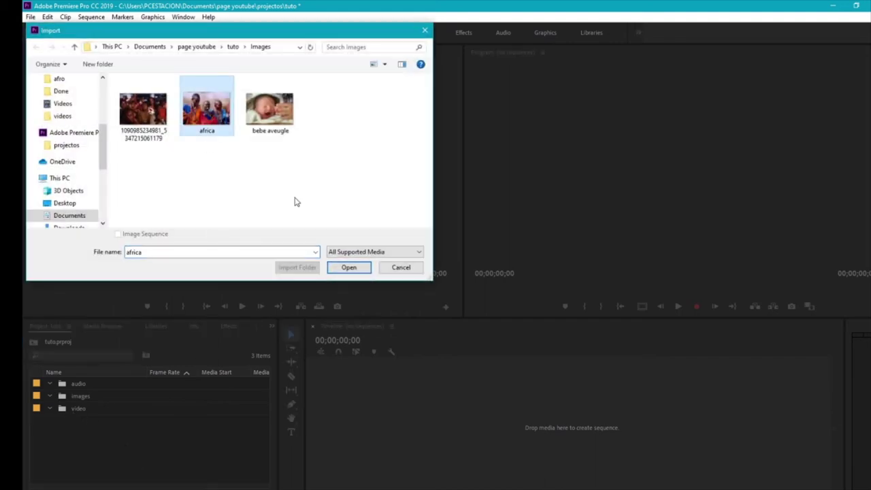
left_click(349, 267)
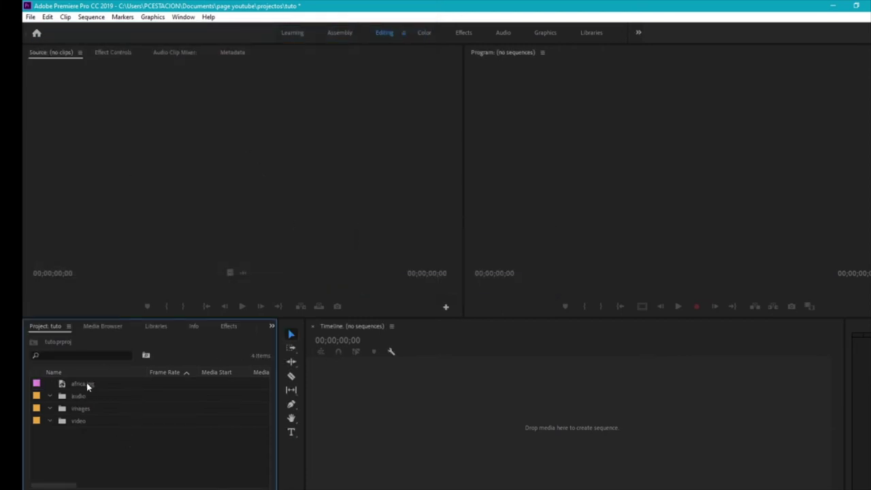
Move africa.jpg into the images bin, and collapse and re-expand the bin to check its contents
left_click(87, 388)
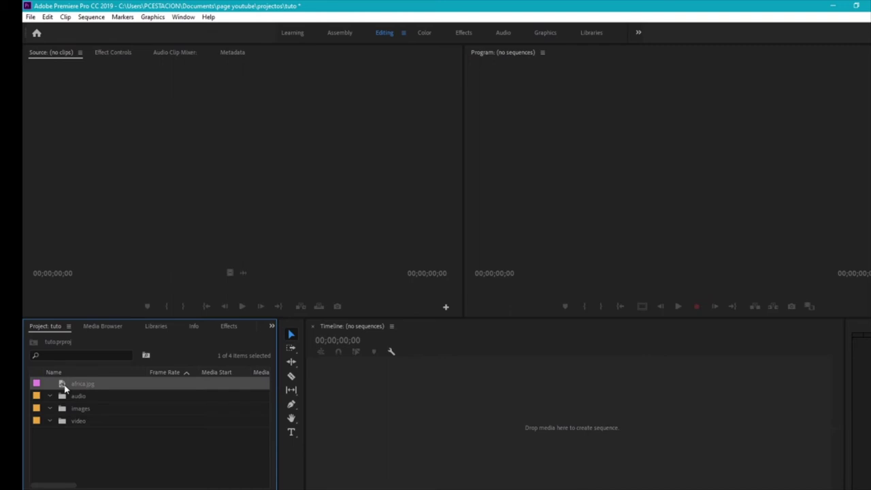
left_click_drag(65, 388, 81, 412)
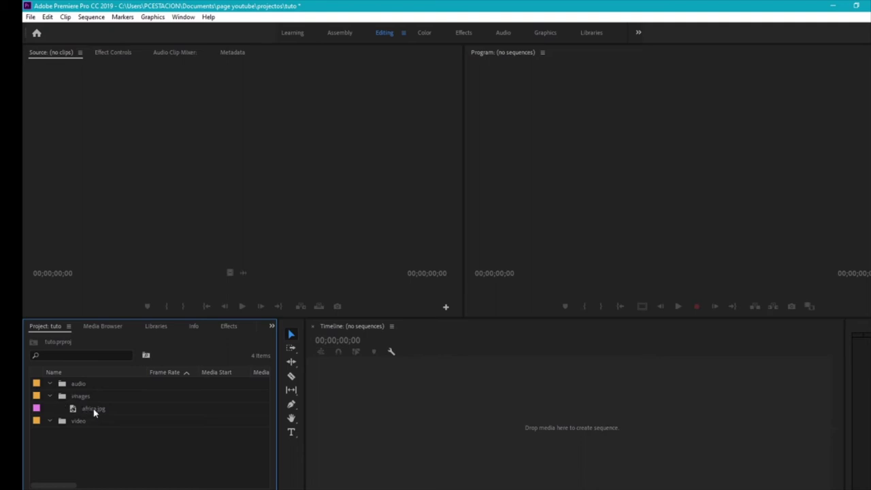
left_click(50, 397)
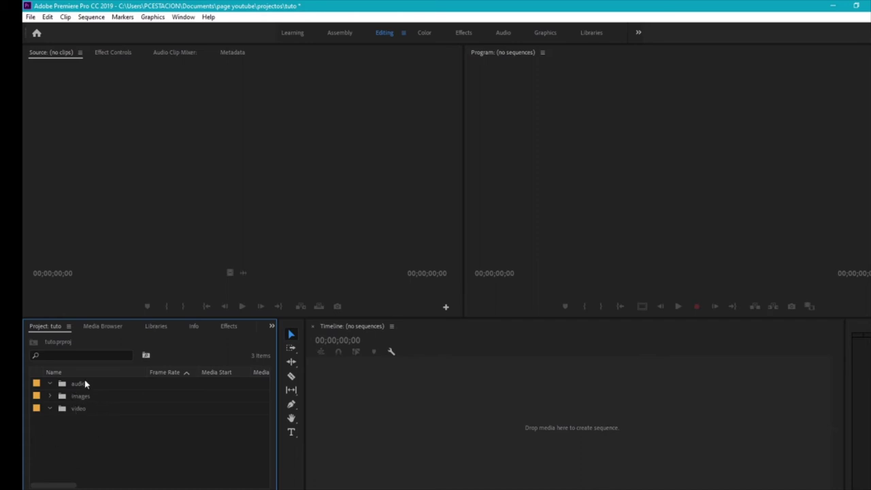
left_click(51, 398)
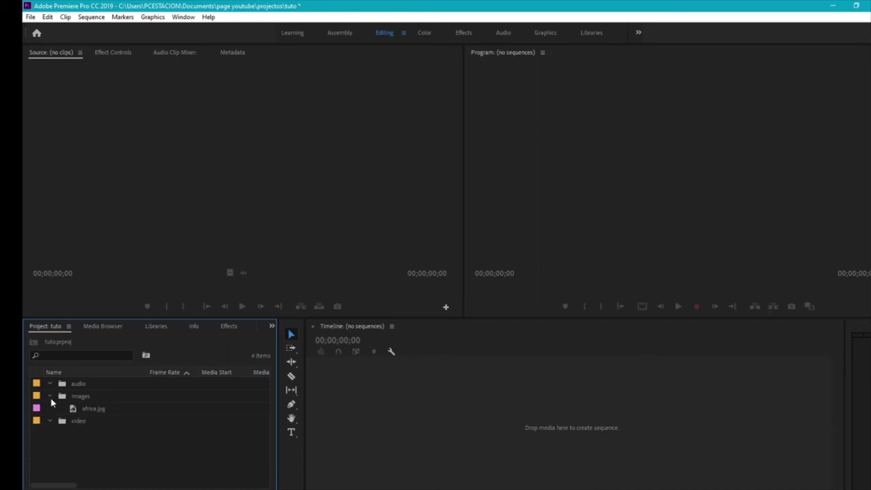
Preview africa.jpg from the images bin in the Source monitor
left_click(88, 409)
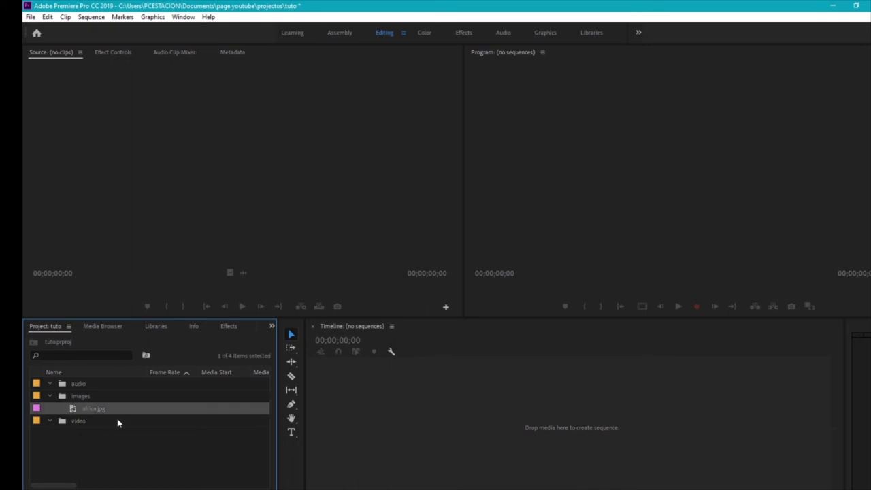
double_click(83, 411)
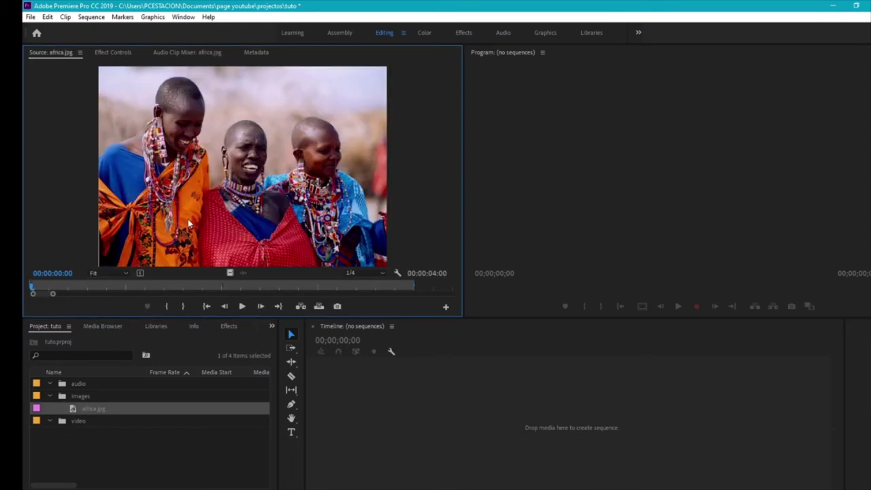
left_click(117, 433)
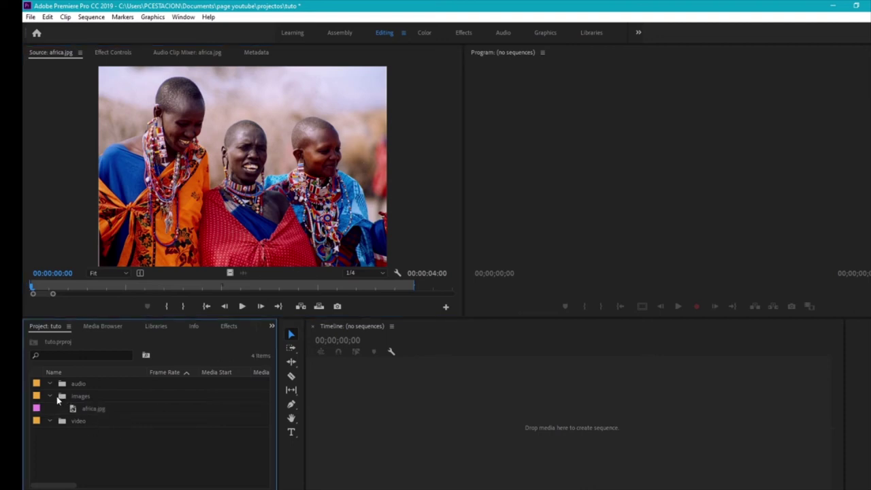
Collapse the images bin and delete the audio, images and video bins from the project
left_click(50, 397)
left_click(50, 397)
left_click(50, 397)
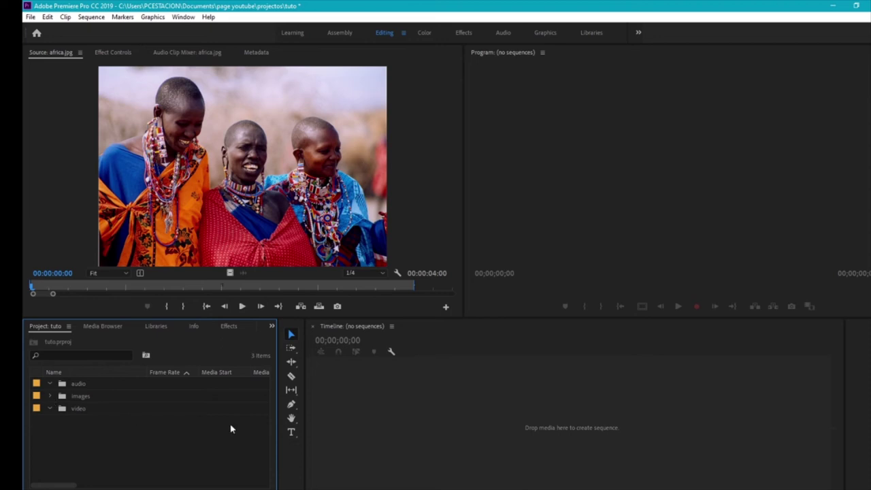
left_click_drag(121, 413, 80, 385)
key("Delete")
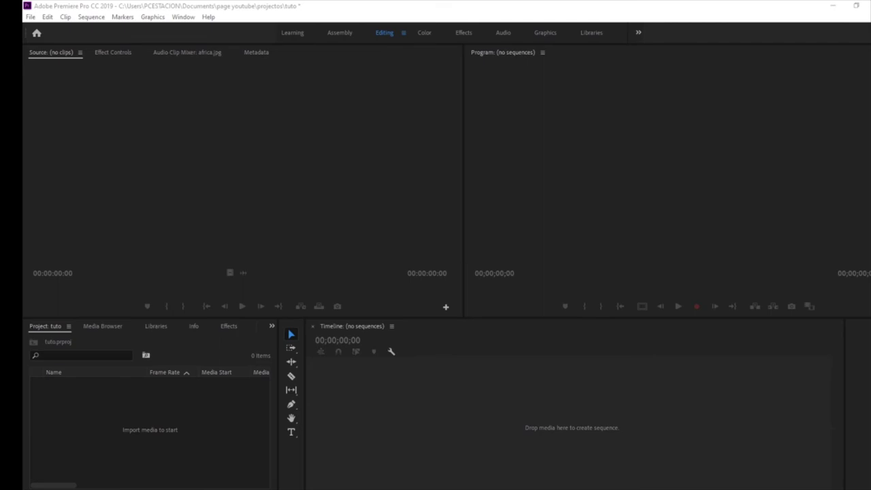
Start a media import and examine the contents of the audio, Images and videos folders inside tuto
double_click(153, 429)
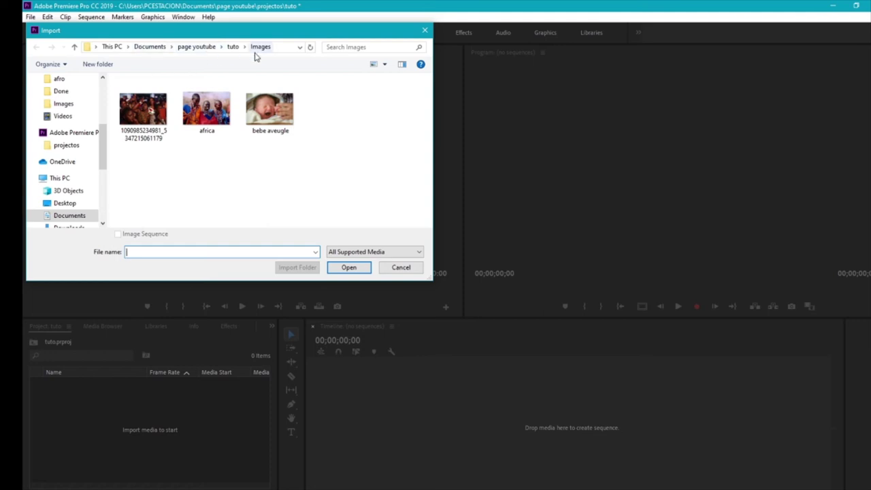
left_click(233, 47)
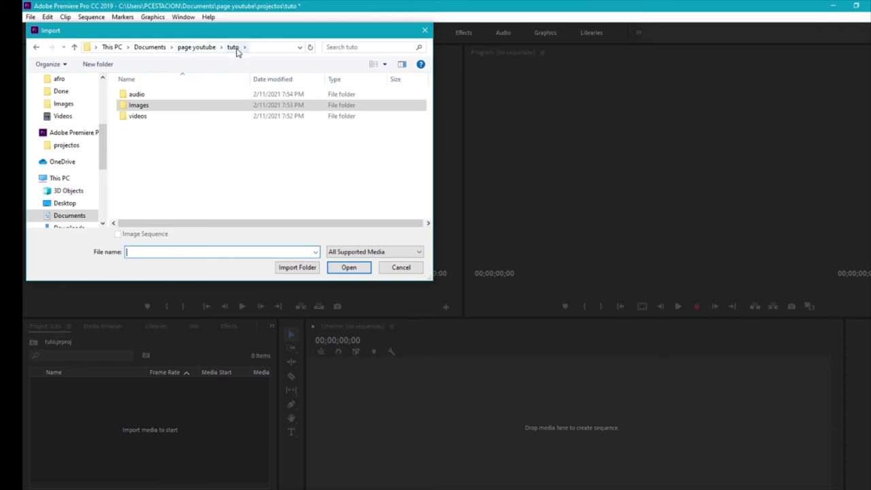
left_click(195, 161)
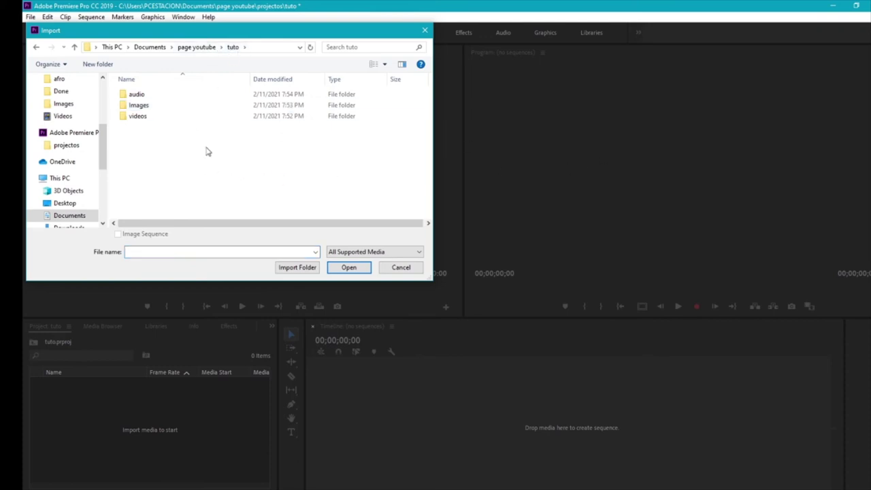
double_click(151, 95)
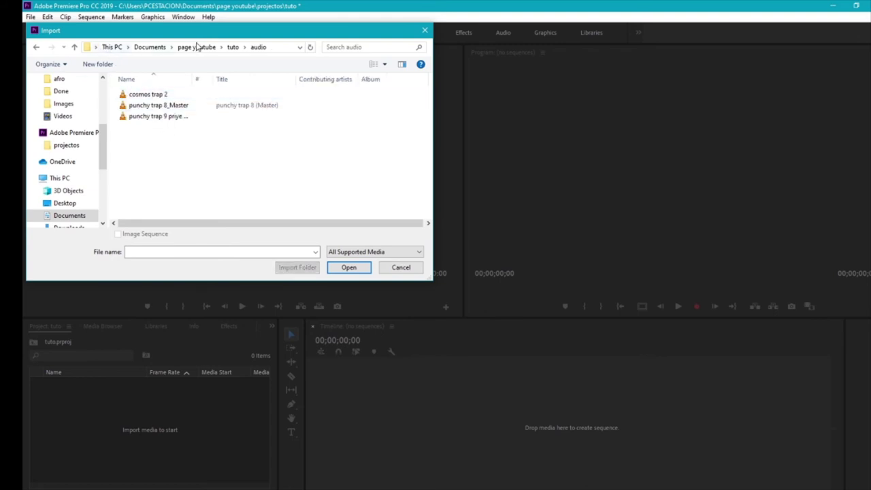
left_click(233, 47)
double_click(138, 106)
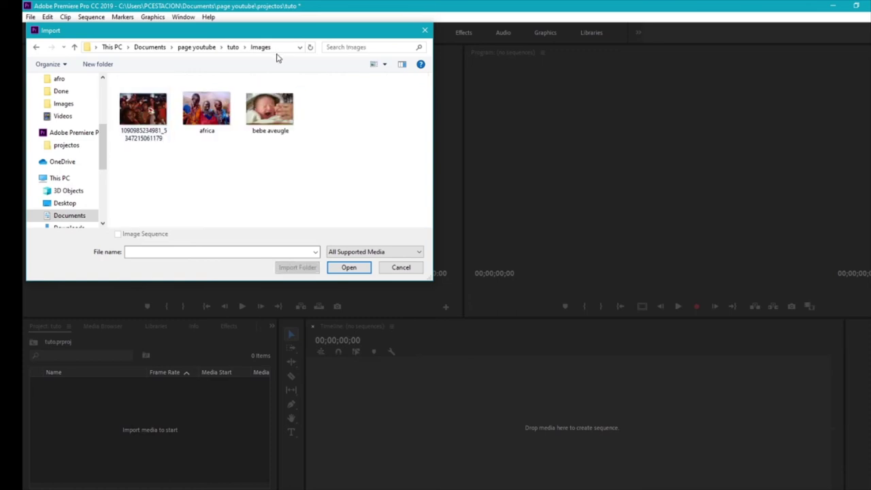
left_click(233, 47)
left_click(148, 119)
double_click(148, 123)
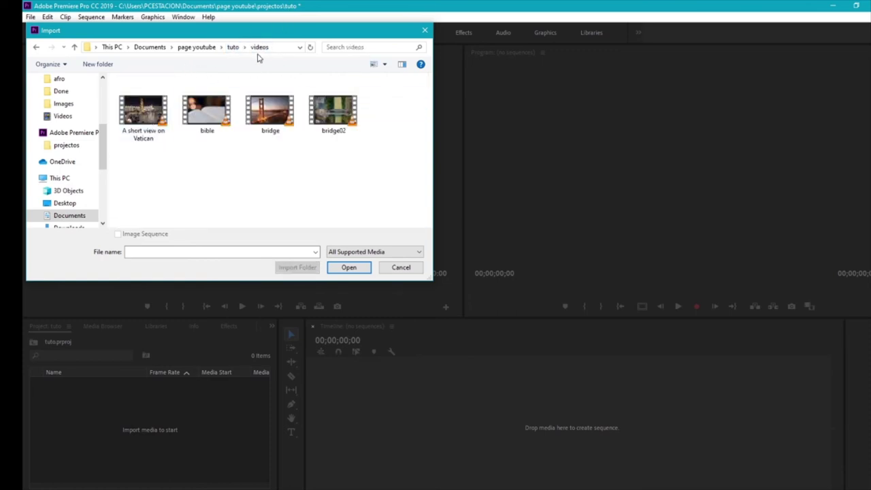
left_click(232, 47)
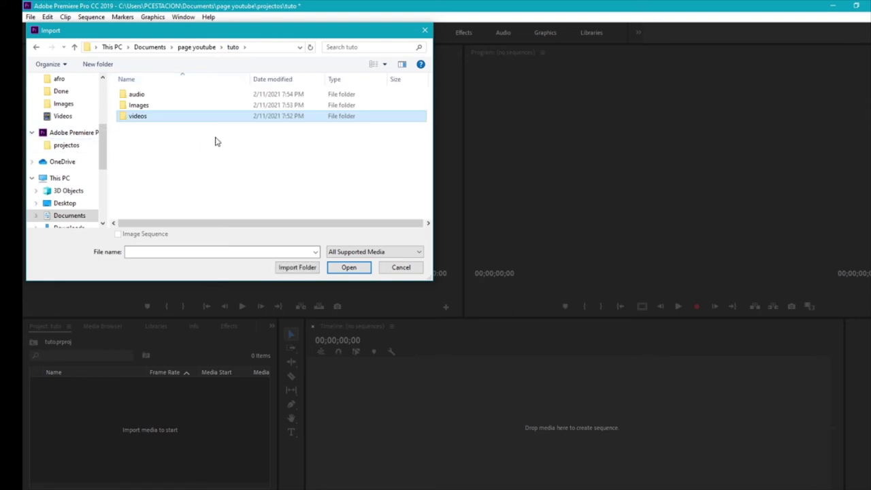
Try to open the audio, Images and videos folders together for import, and return to the tuto folder
left_click_drag(167, 145, 138, 97)
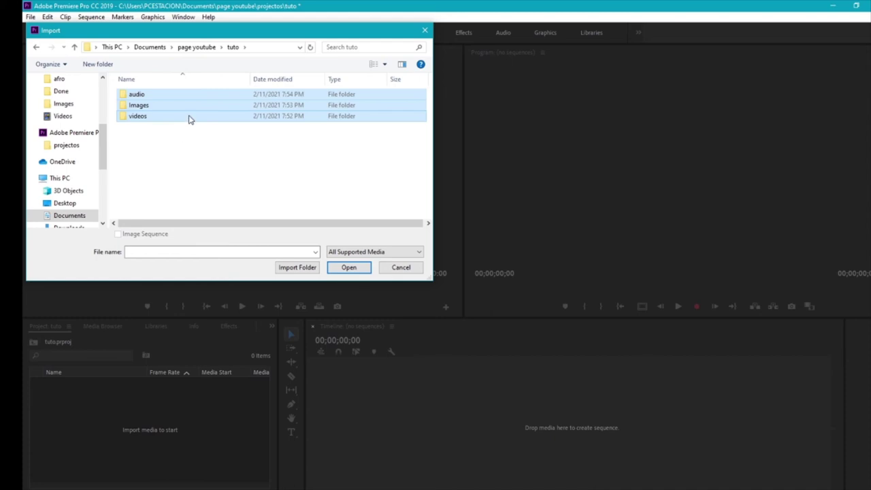
left_click(361, 270)
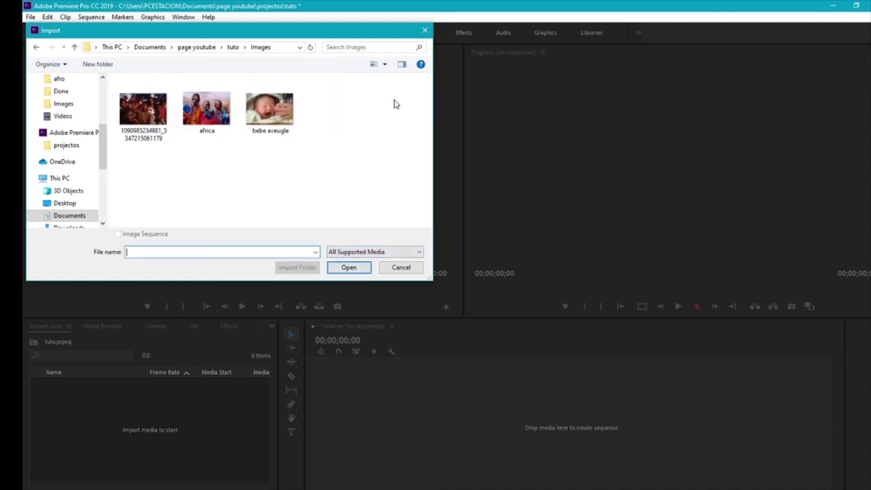
left_click(232, 47)
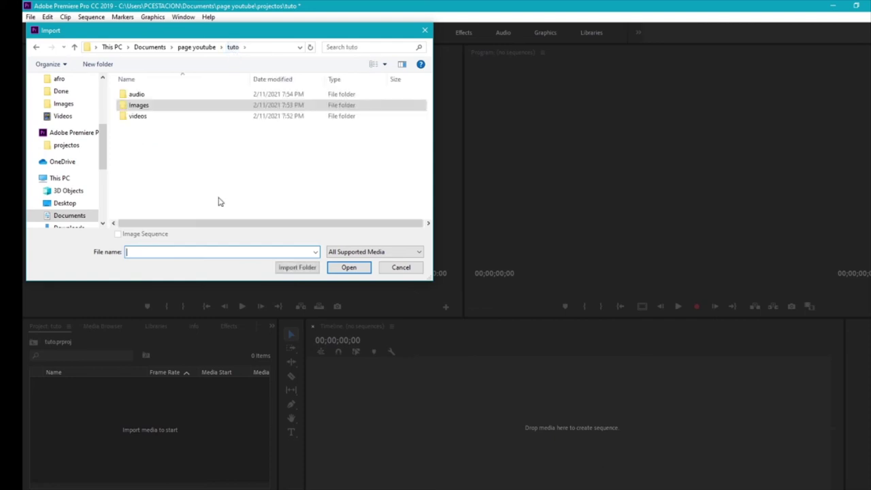
With the audio, Images and videos folders all selected, use Import Folder to bring audio in as a bin, and check its clips
left_click_drag(166, 138, 140, 89)
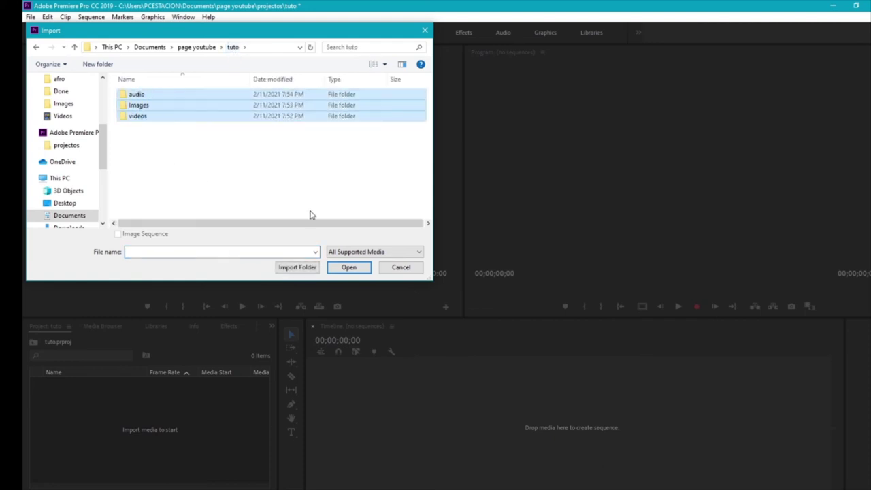
left_click_drag(143, 128, 136, 99)
left_click(310, 269)
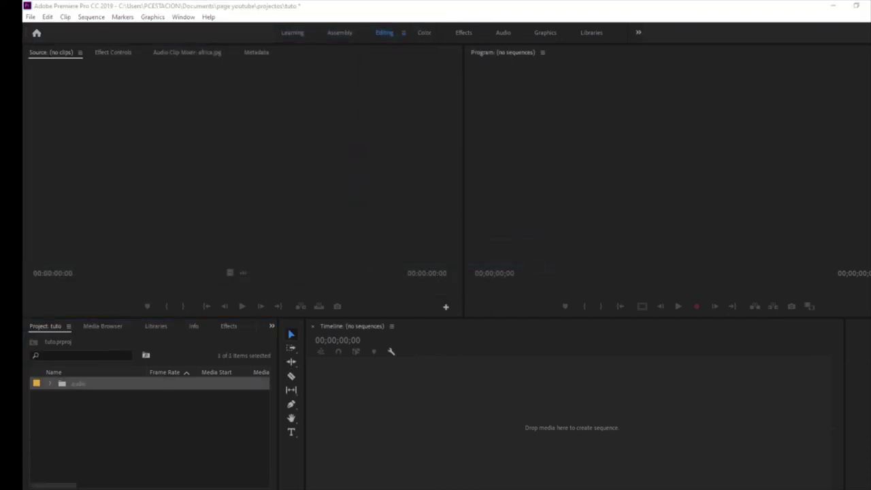
left_click(78, 410)
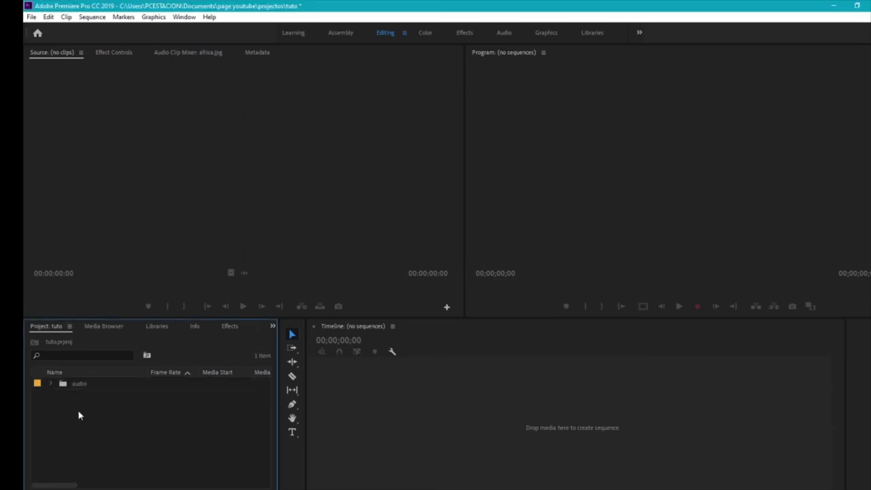
left_click(51, 383)
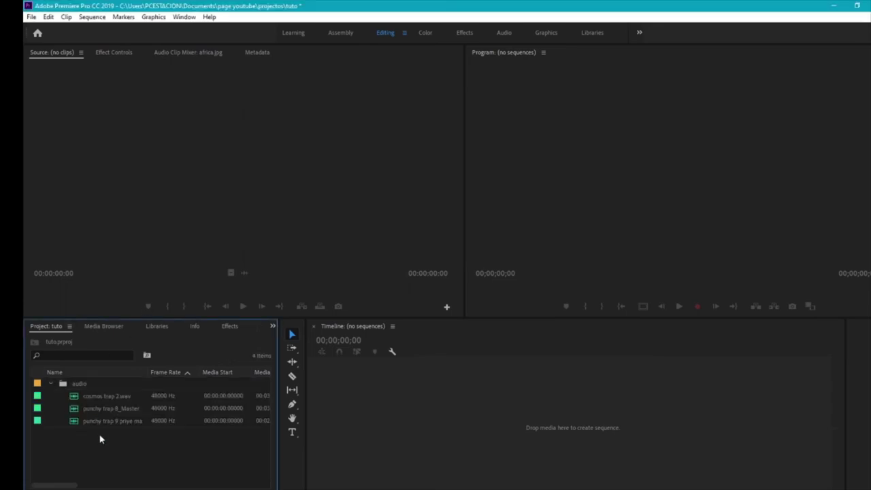
left_click(52, 383)
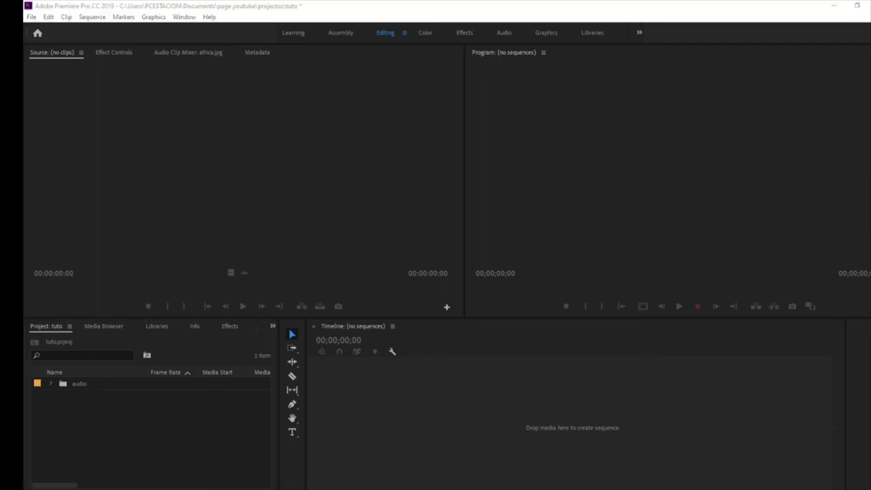
Import the whole Images folder from tuto as a bin, and check the contents of the Images and audio bins
double_click(131, 414)
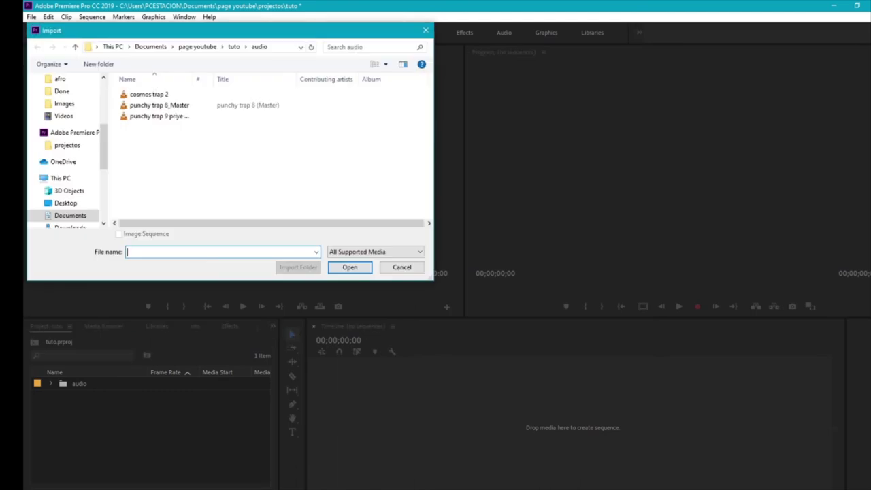
left_click(234, 47)
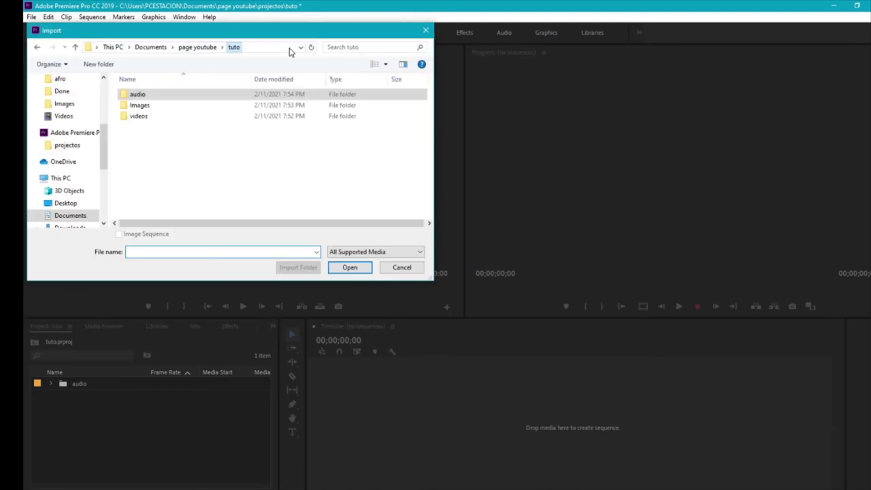
left_click(145, 107)
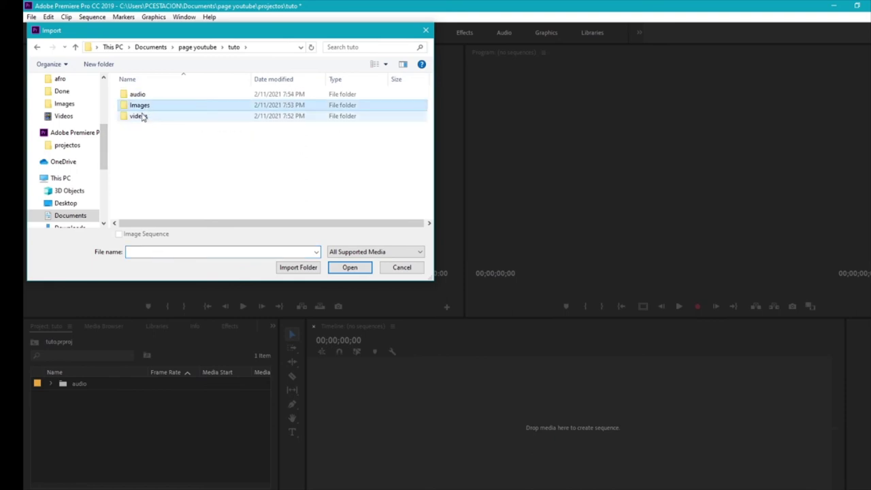
left_click(305, 270)
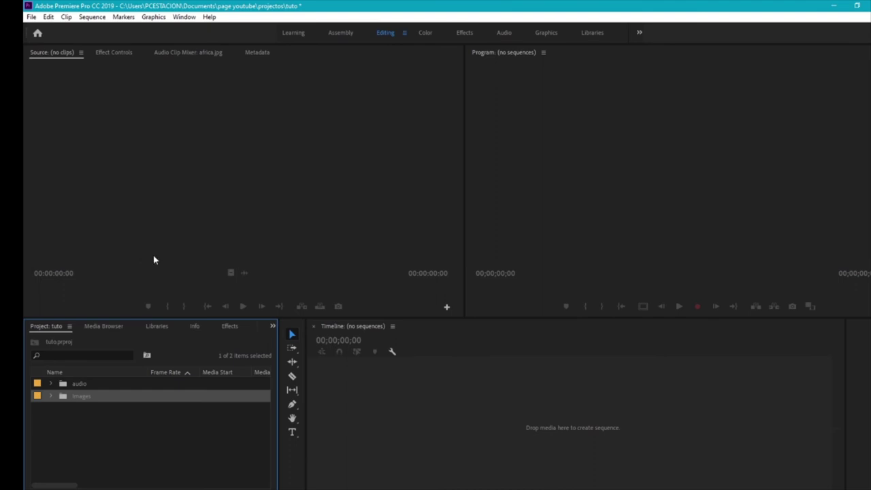
left_click(51, 397)
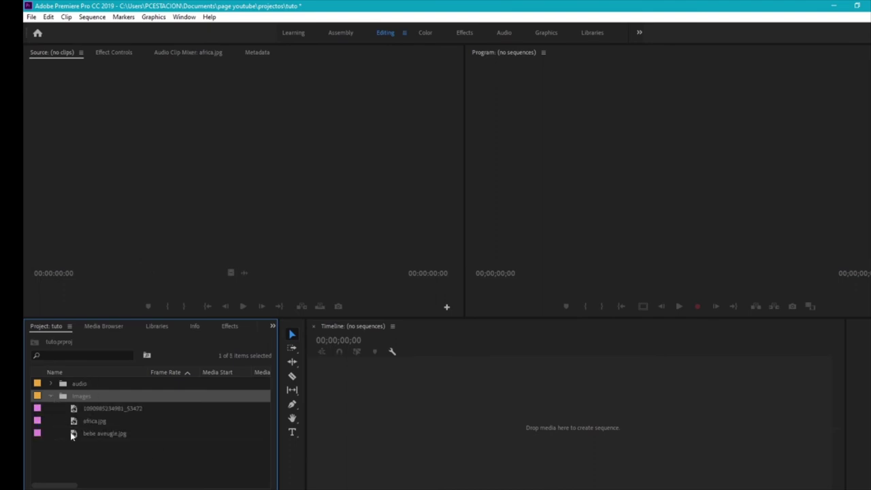
left_click(51, 396)
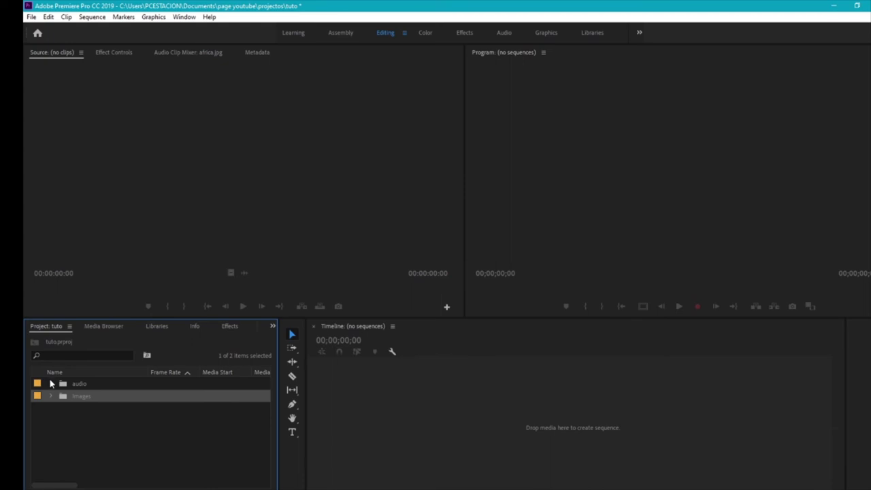
left_click(52, 384)
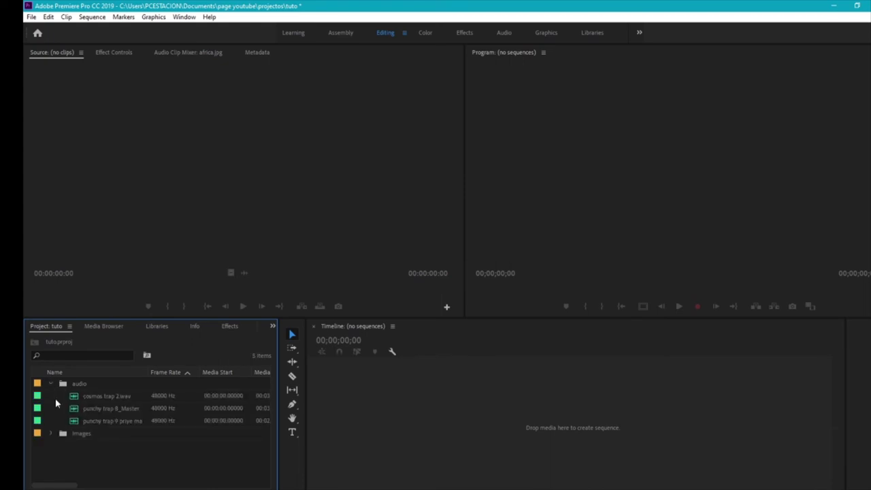
left_click(52, 384)
Import the whole videos folder from tuto into the project as a bin
double_click(105, 441)
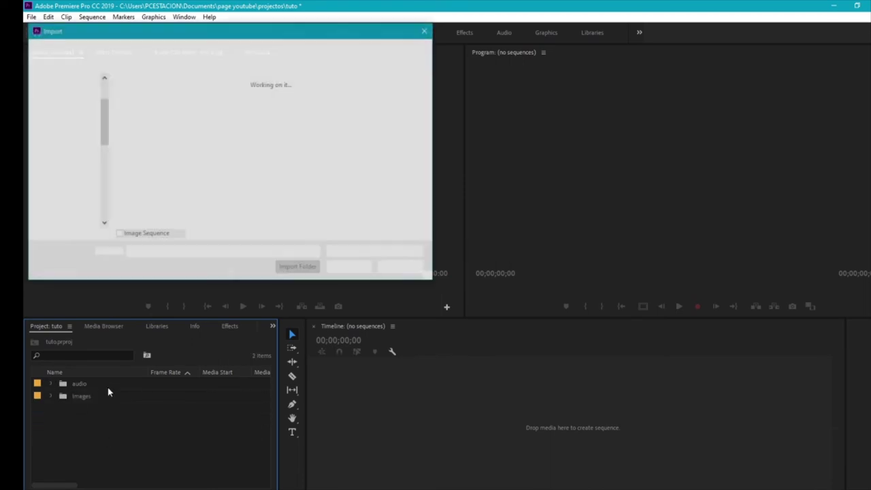
left_click(233, 47)
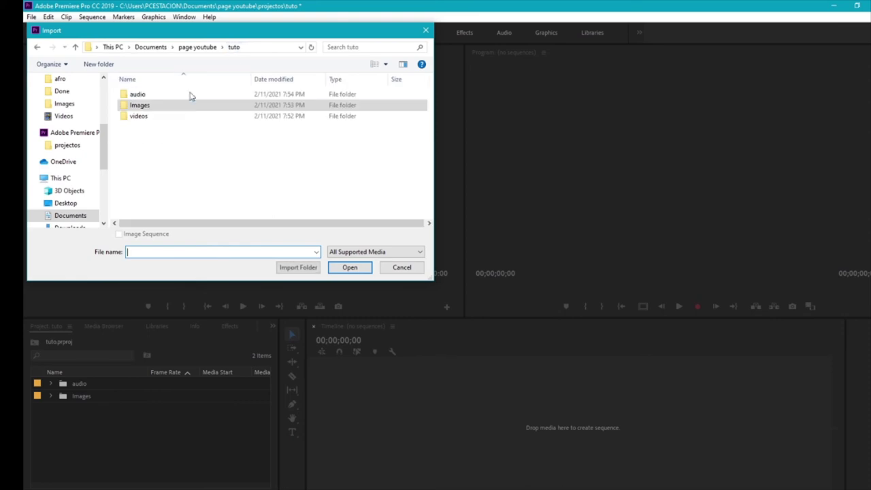
left_click(162, 117)
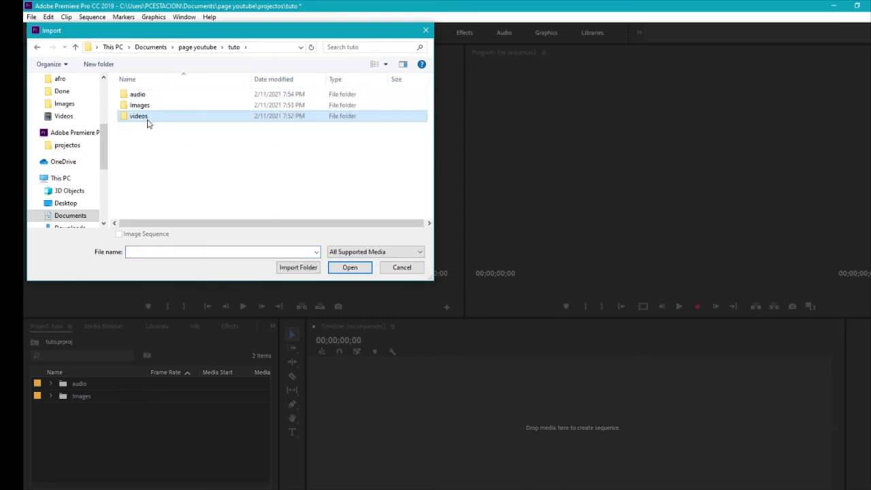
left_click(295, 270)
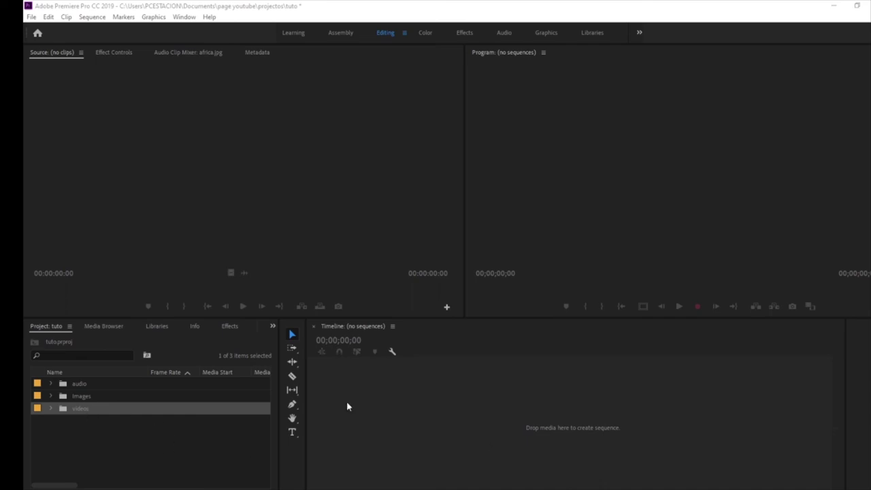
Examine the contents of the audio, Images and videos bins one after another, leaving only the videos bin expanded
left_click(52, 386)
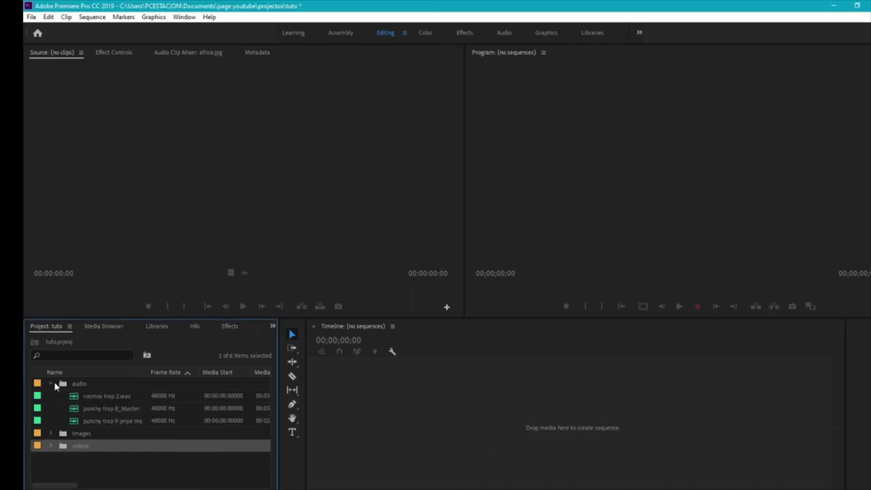
left_click(52, 384)
left_click(51, 396)
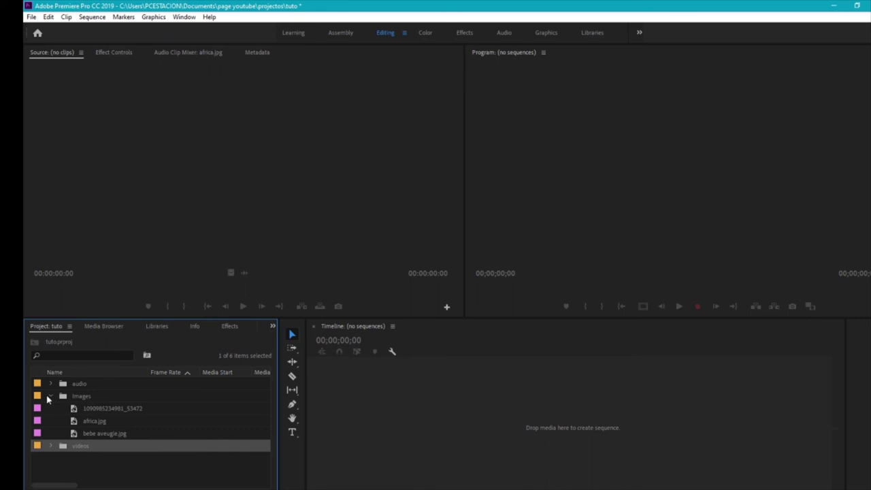
left_click(51, 397)
left_click(50, 408)
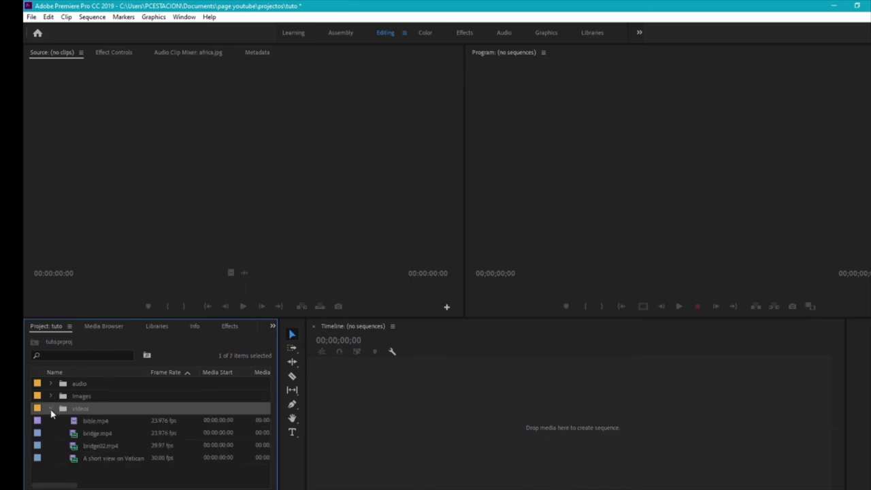
Preview bible.mp4 from the videos bin in the Source monitor, and open cosmos trap 2.wav from the audio bin
double_click(87, 421)
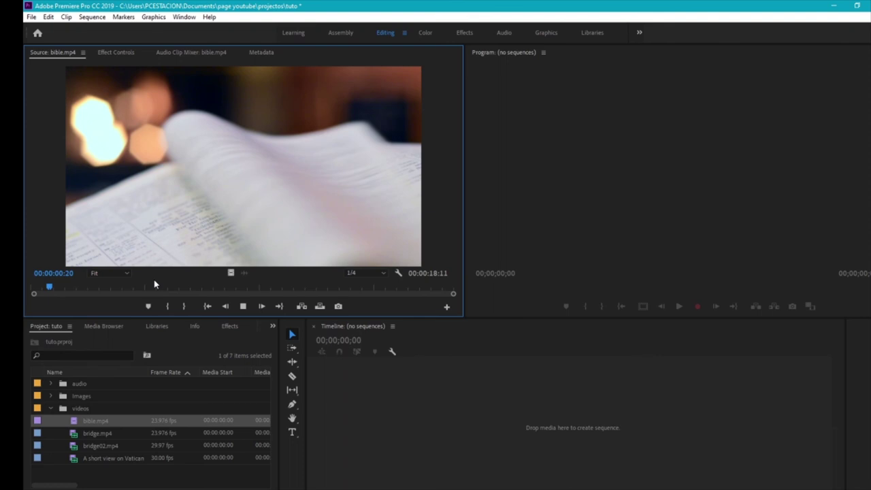
left_click(50, 409)
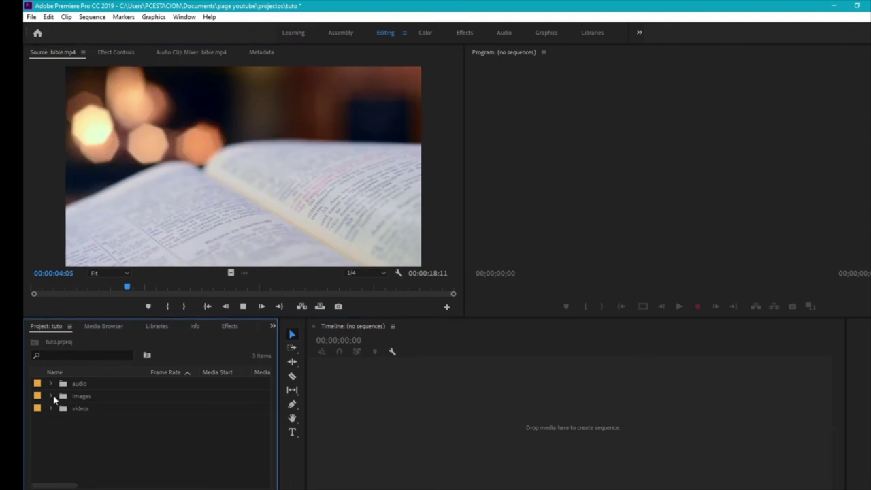
left_click(51, 396)
left_click(50, 383)
double_click(102, 396)
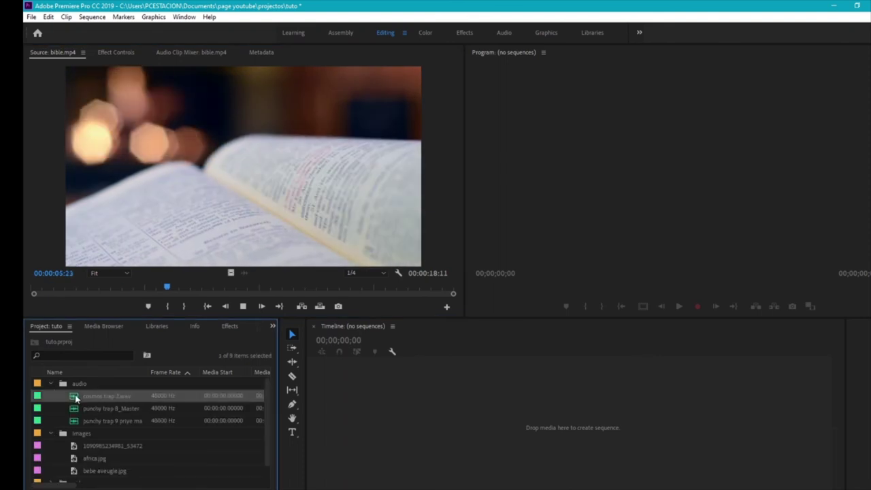